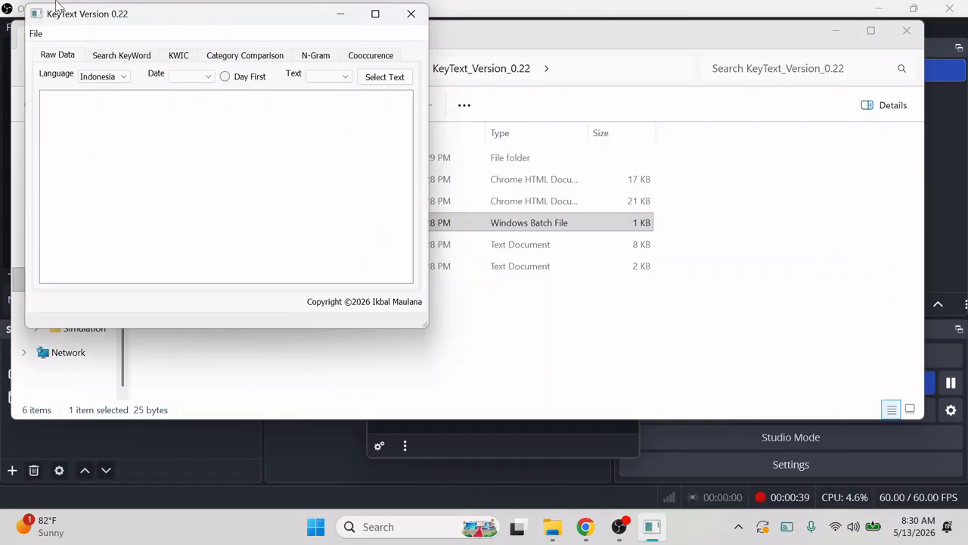
Maximize the KeyText window and open the dialog for loading CSV files.
left_click_drag(113, 22, 170, 34)
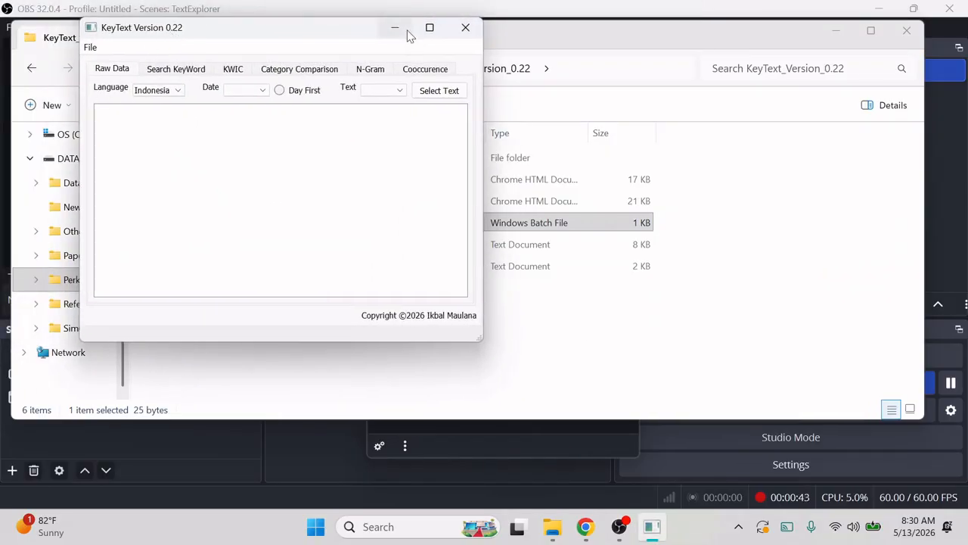
left_click(431, 29)
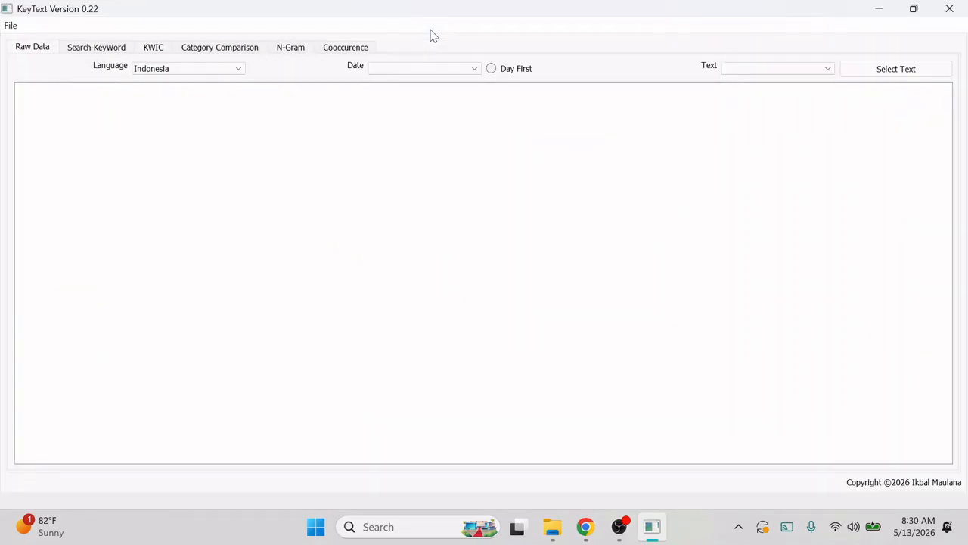
left_click(9, 28)
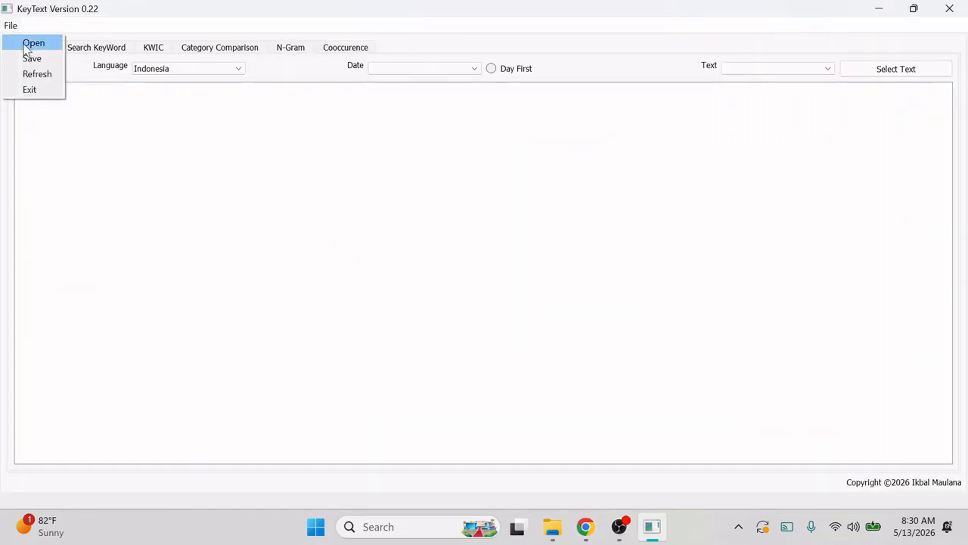
left_click(30, 44)
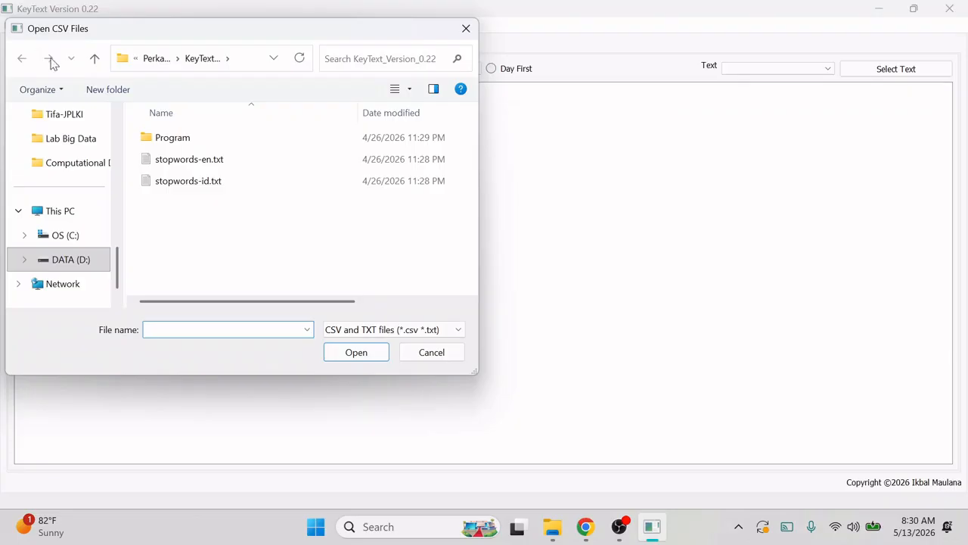
Load All-Comments-One-Piece-6-April-26.csv from DATA (D:), Paper, Cultural Studies, BenderaOnePiece, YouTube-OnePiece, and use SelectedColumn as the analysis text.
left_click(84, 260)
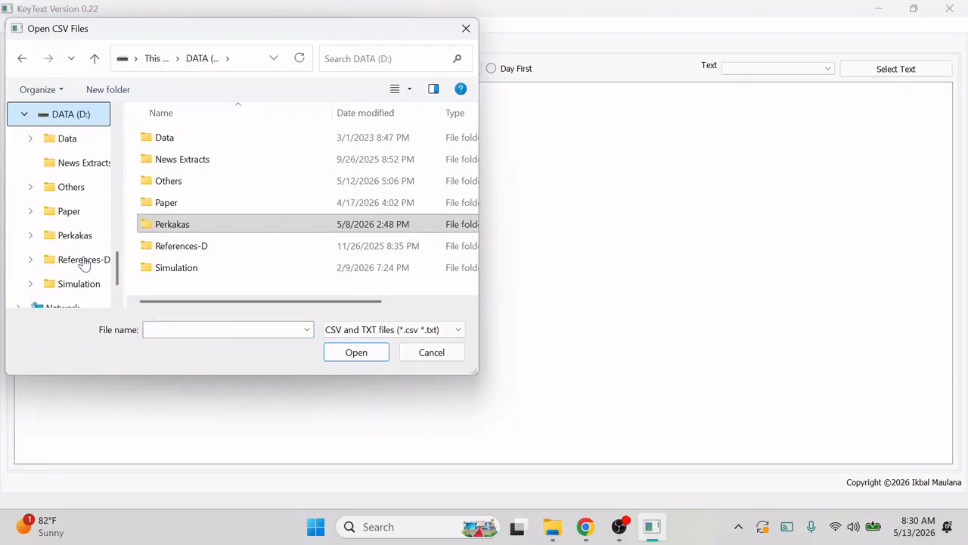
double_click(174, 204)
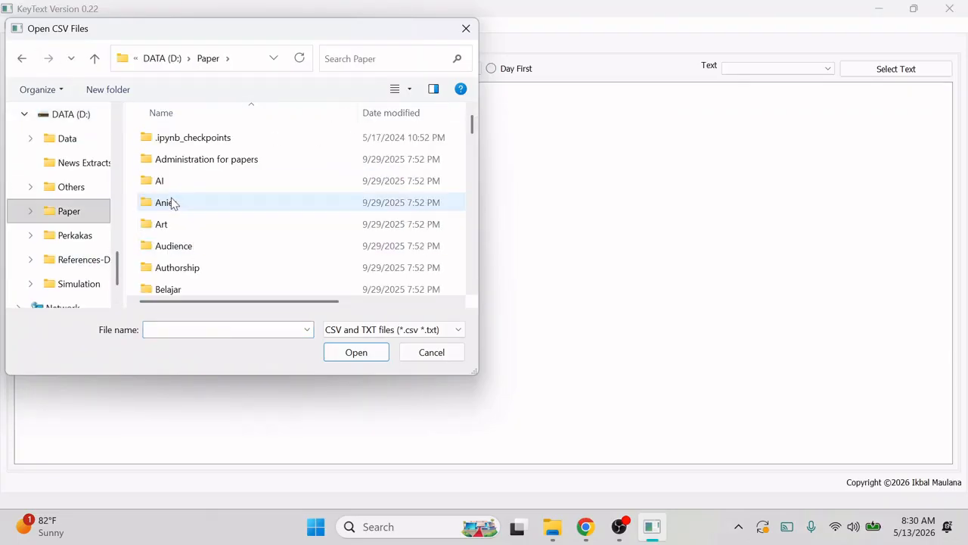
scroll(247, 227, "down", 1)
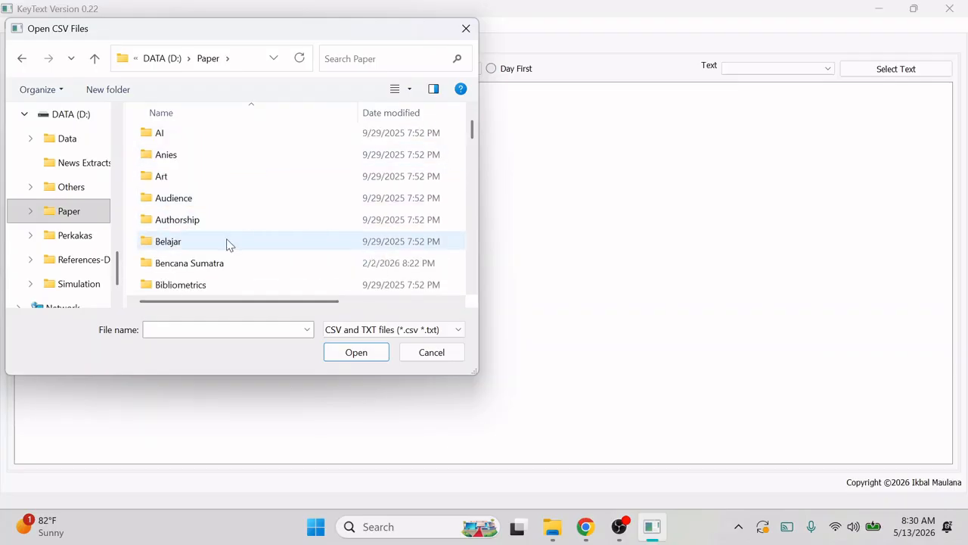
scroll(232, 246, "down", 2)
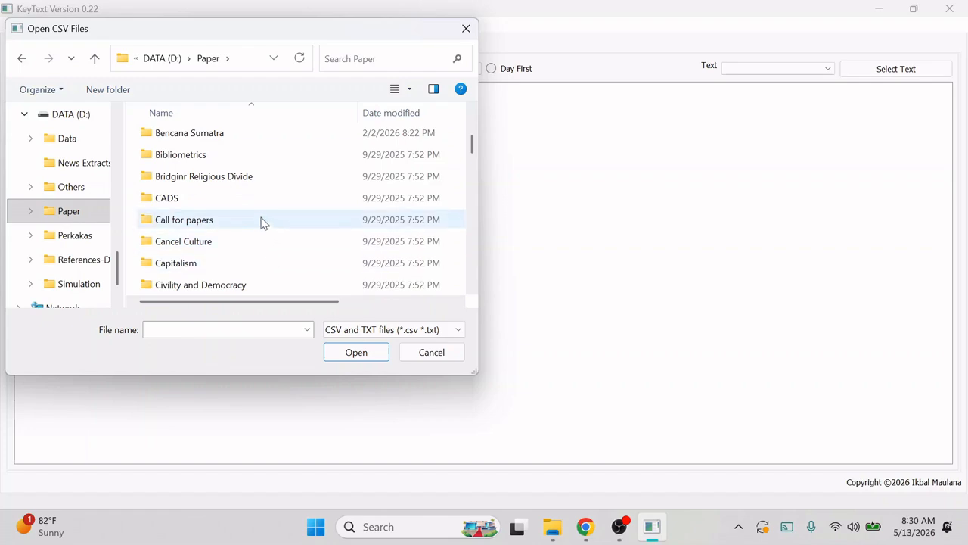
scroll(255, 255, "down", 1)
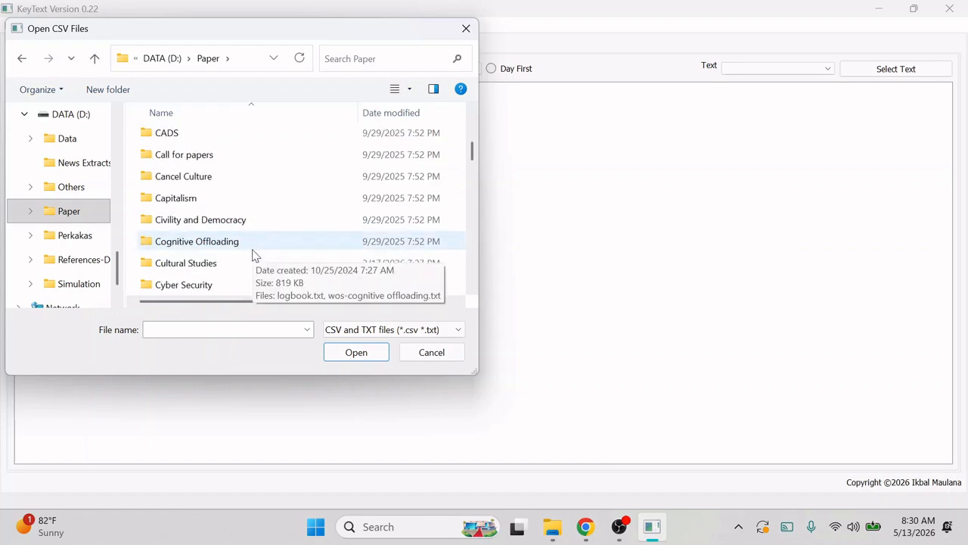
left_click(188, 264)
double_click(188, 265)
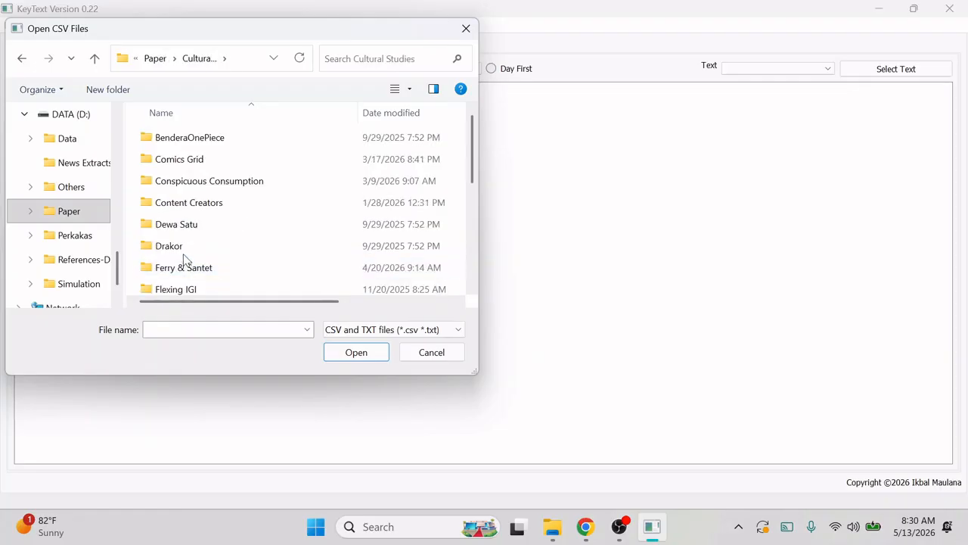
double_click(193, 137)
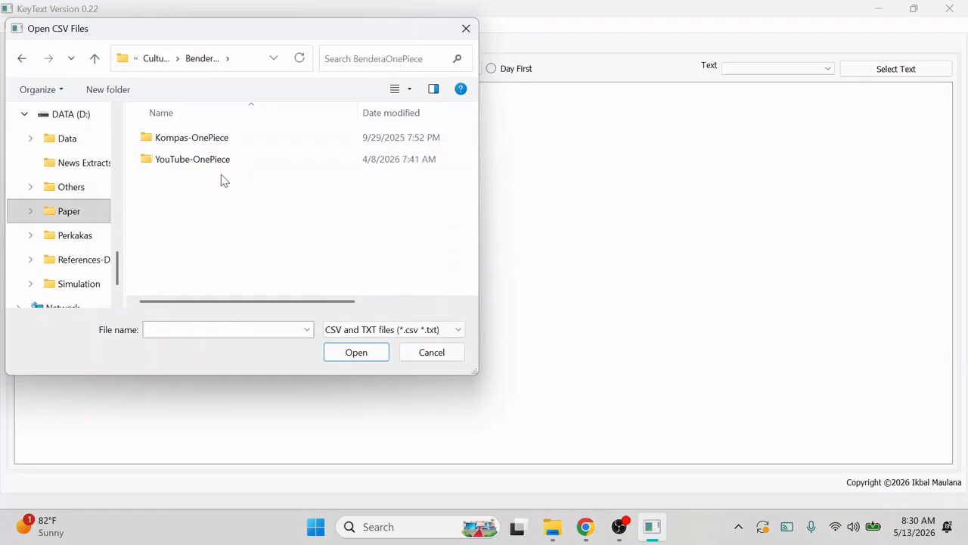
double_click(222, 160)
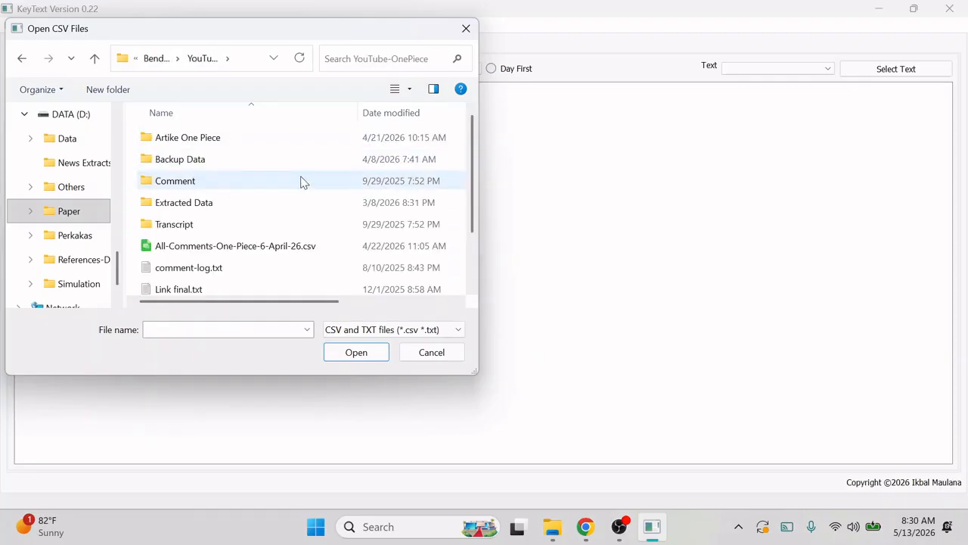
double_click(212, 251)
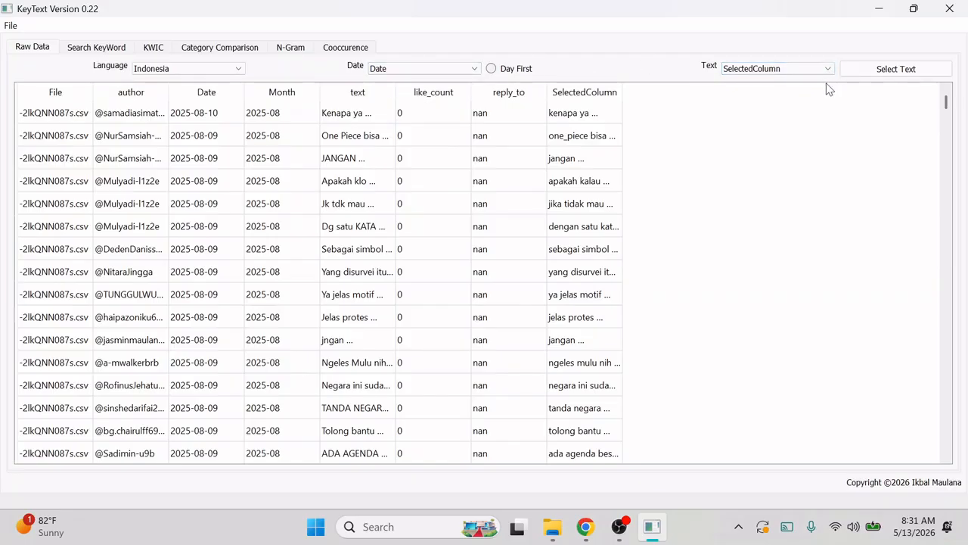
left_click(888, 69)
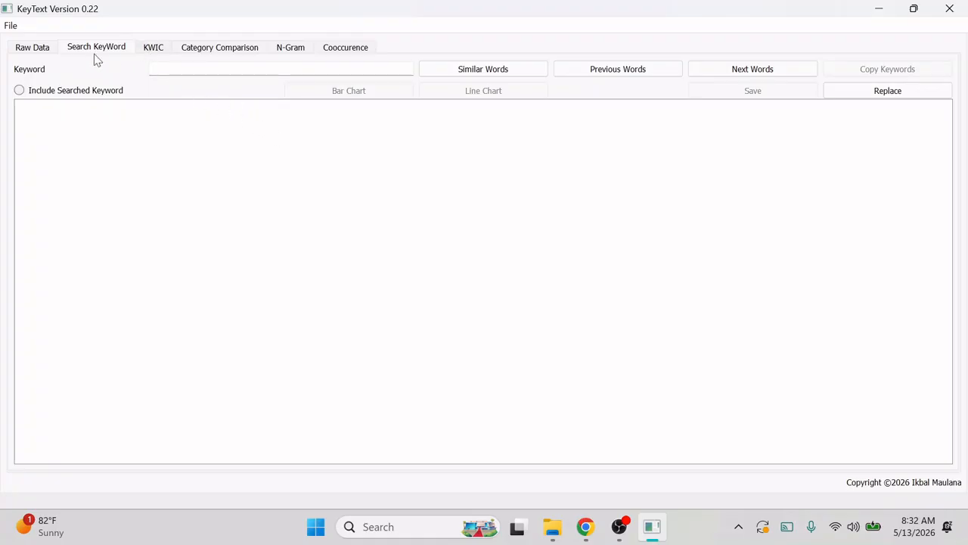
Run a KWIC search without any keyword to list all texts, and generate their word cloud.
left_click(153, 48)
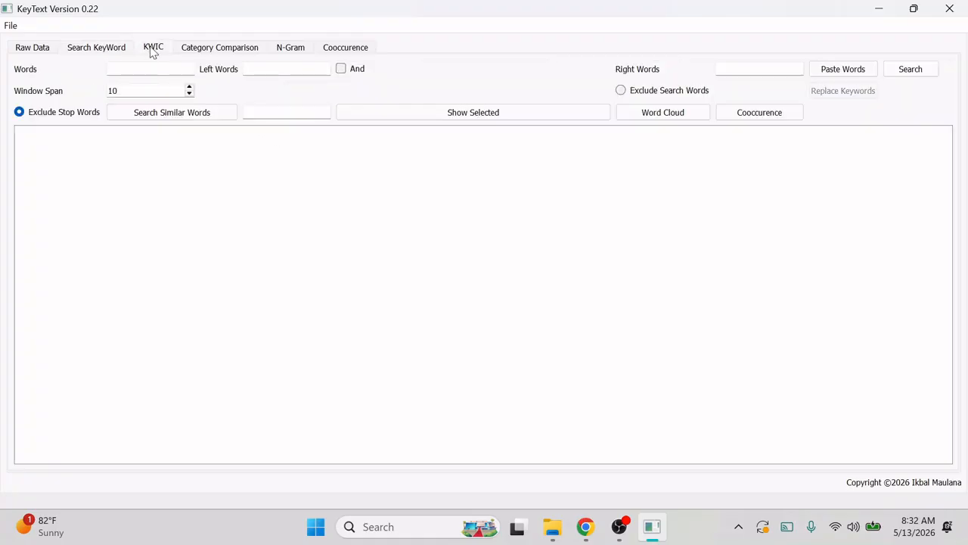
left_click(915, 73)
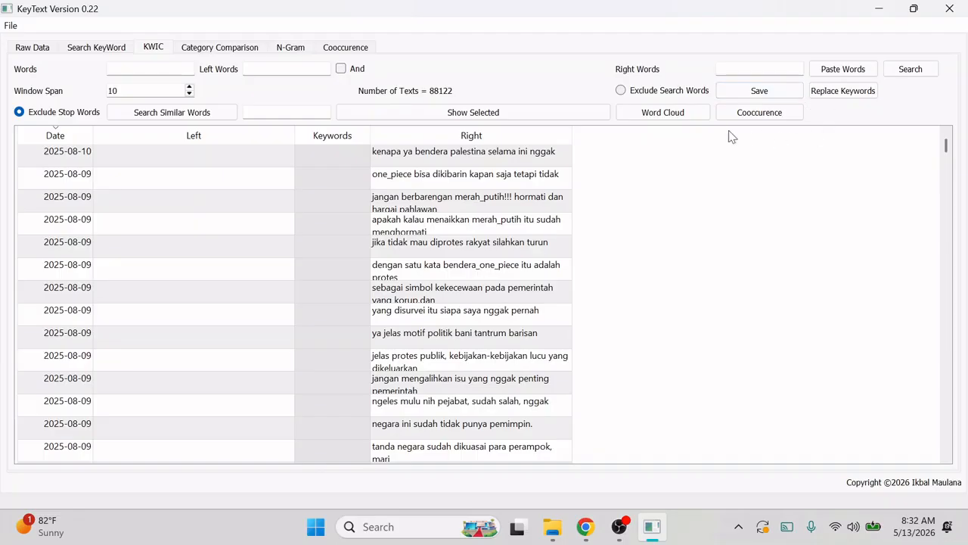
left_click(664, 118)
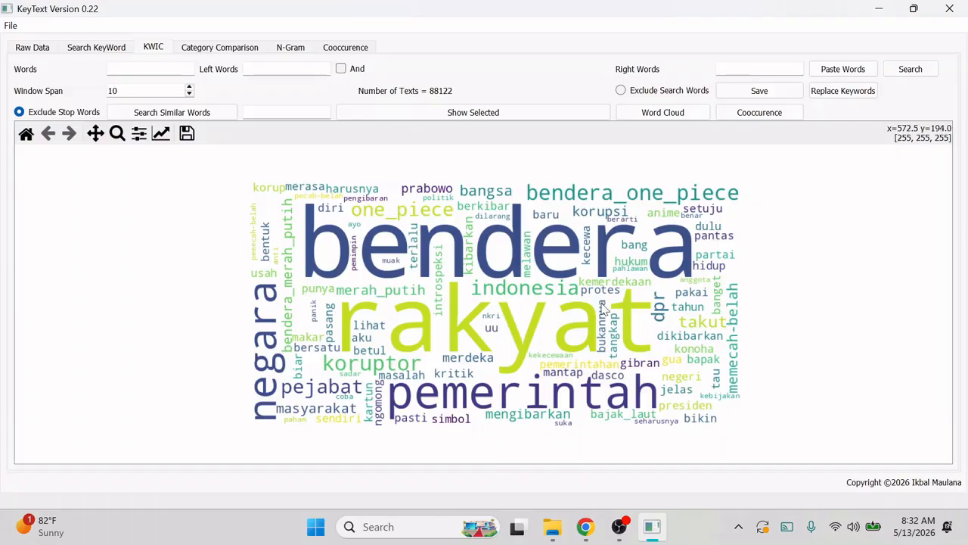
Search KWIC for the word "bendera" and widen the Left and Right context columns.
left_click(910, 69)
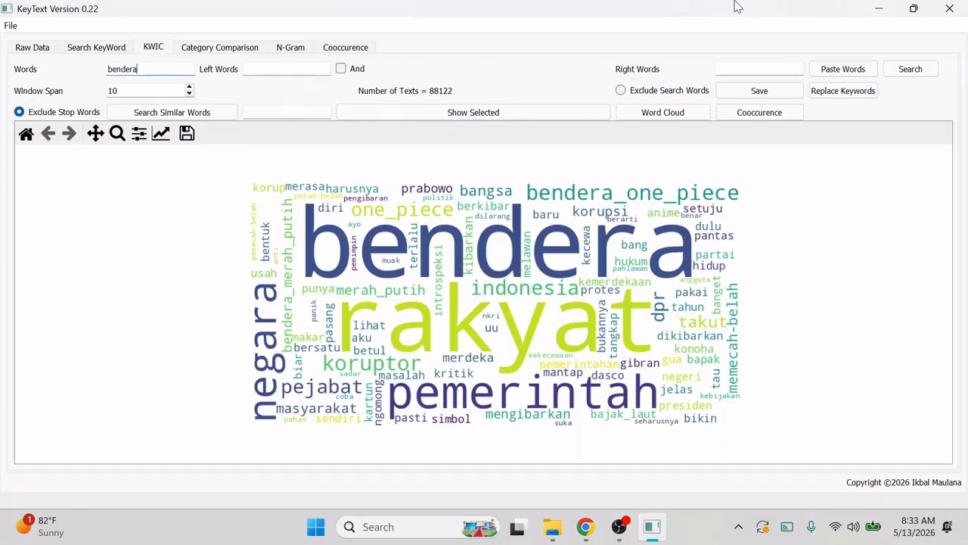
left_click(908, 74)
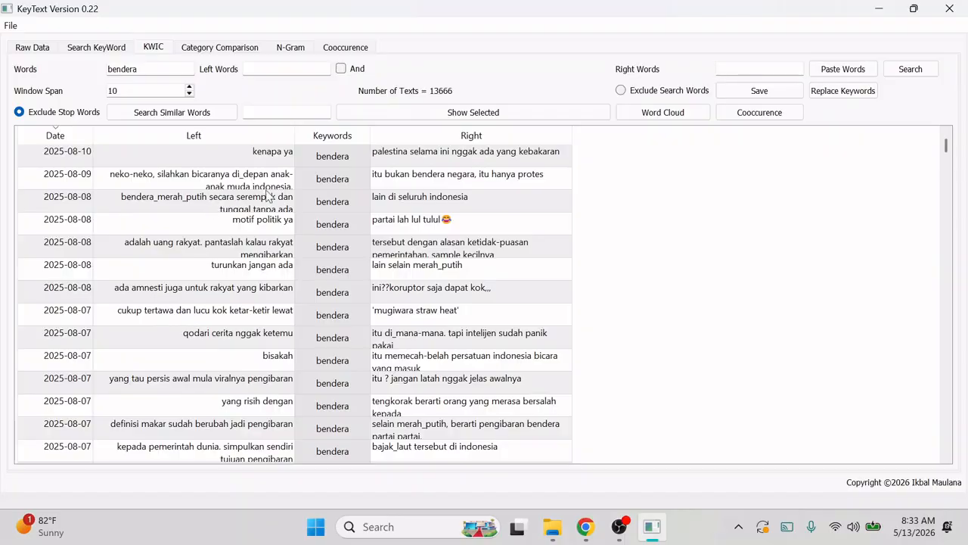
left_click_drag(298, 134, 372, 143)
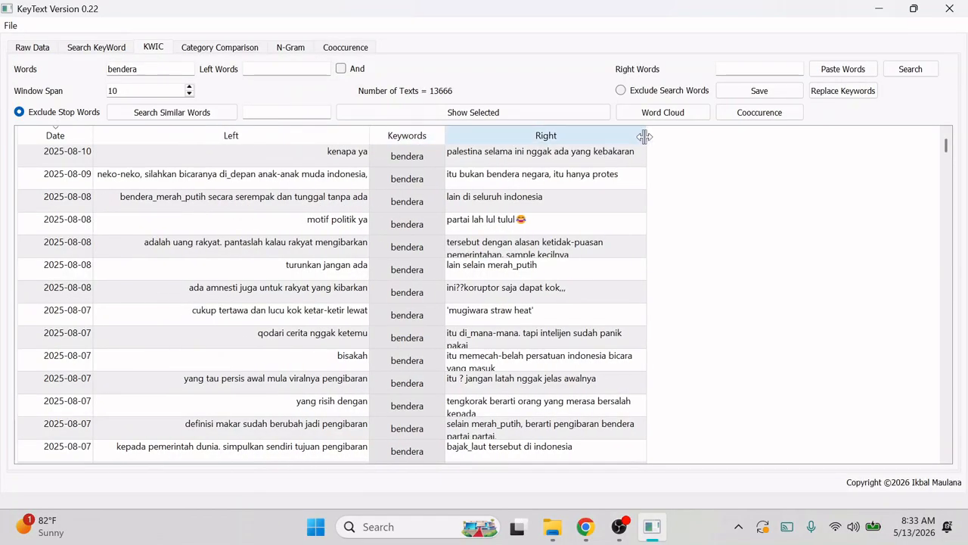
left_click_drag(645, 137, 674, 140)
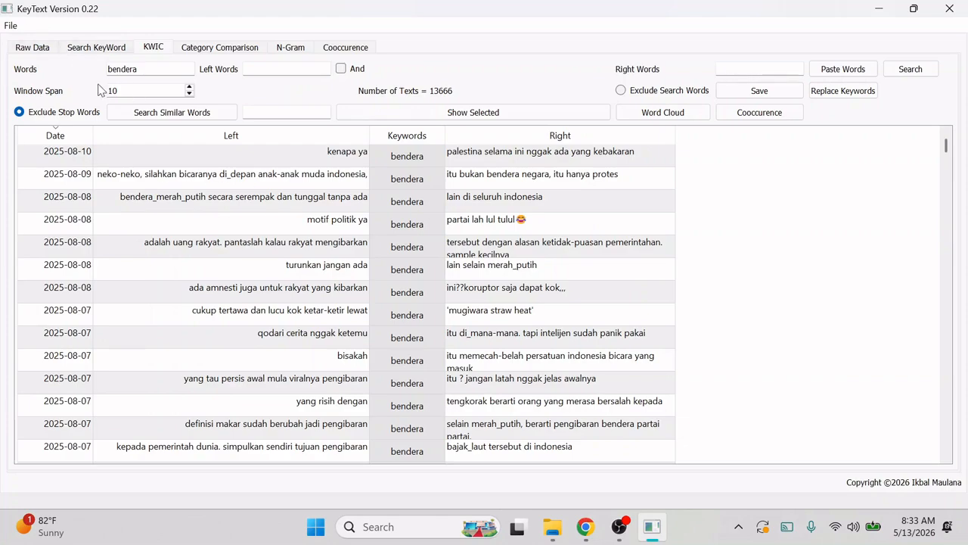
Repeat the "bendera" KWIC search with a window span of 15 and widen both context columns.
left_click(189, 88)
left_click(915, 70)
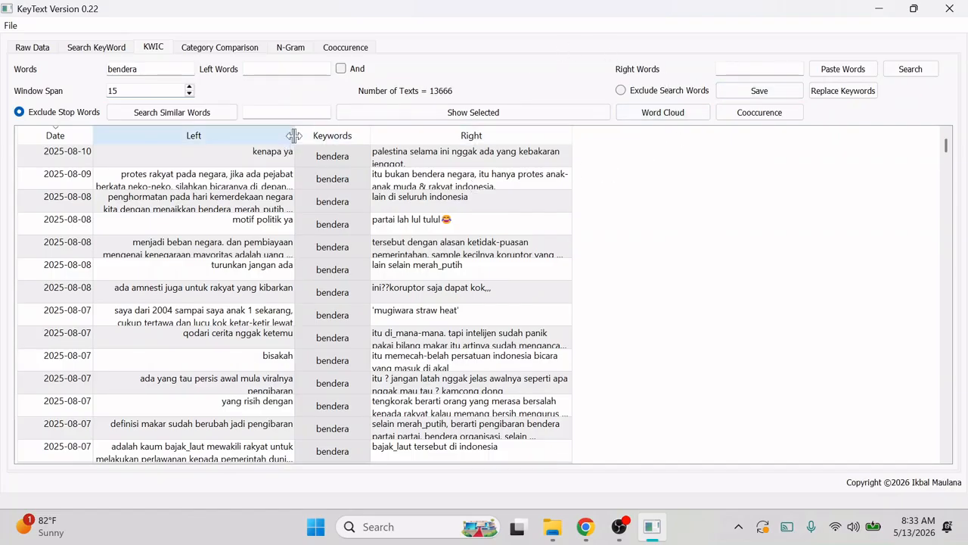
left_click_drag(295, 135, 419, 136)
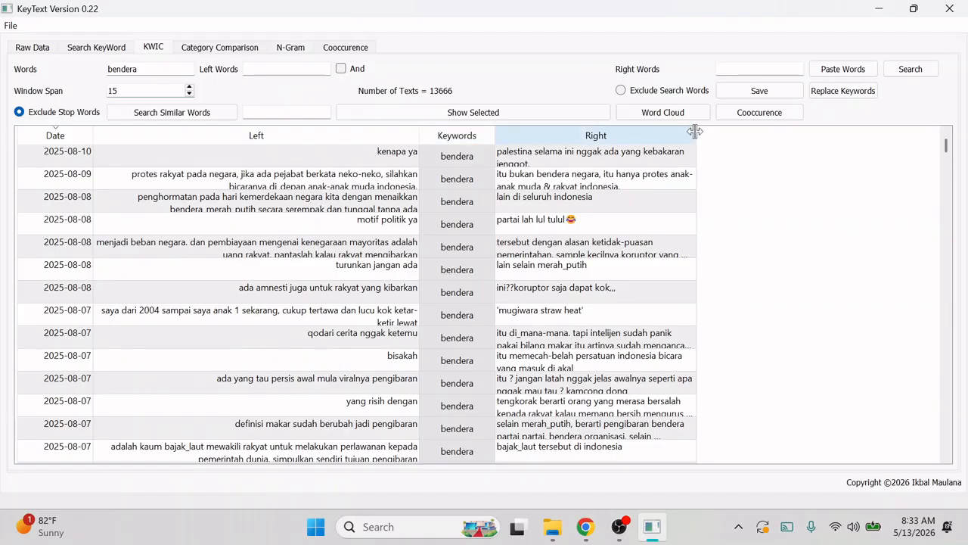
left_click_drag(696, 133, 822, 151)
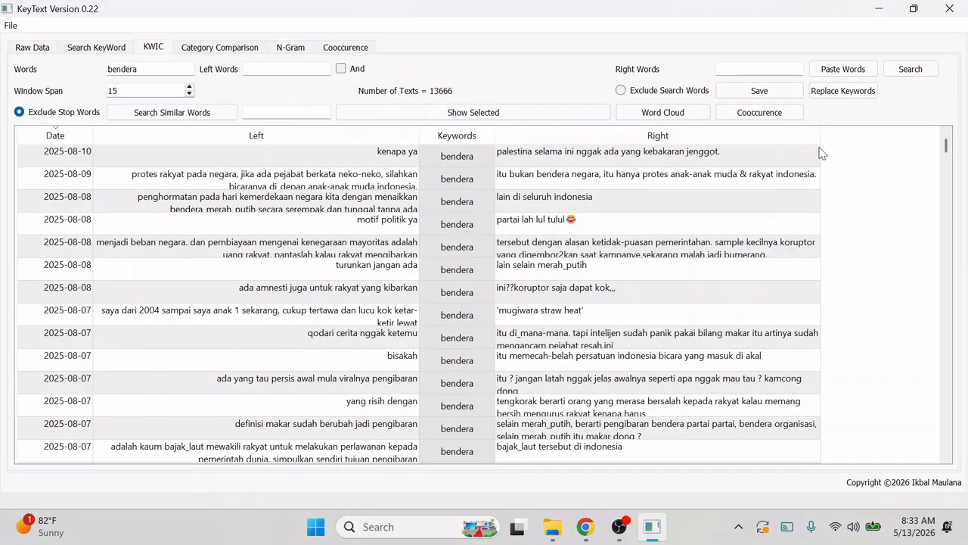
Generate a word cloud of the "bendera" contexts, and regenerate it with Exclude Search Words enabled.
left_click(668, 114)
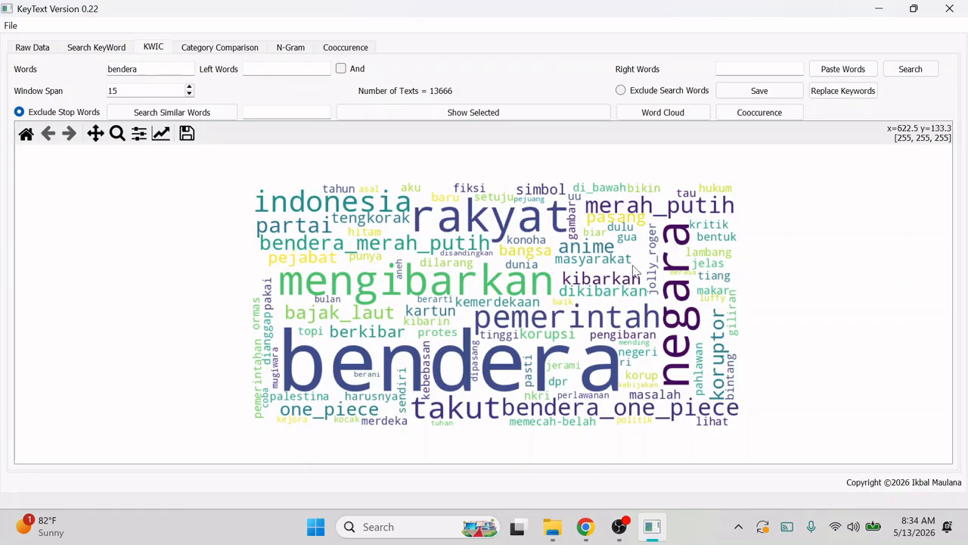
left_click(621, 91)
left_click(664, 115)
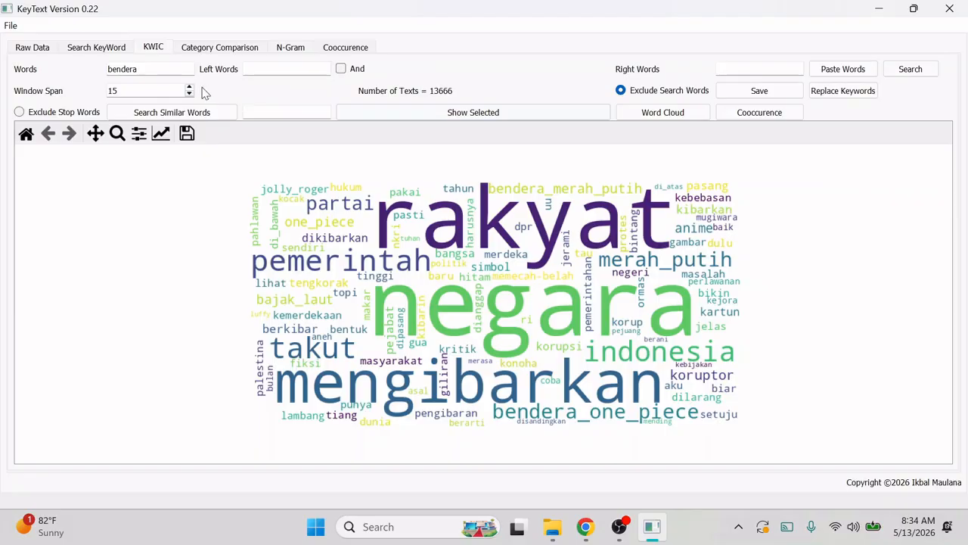
Find words similar to "pemerintah" in Search KeyWord and widen the Keyword and Weight columns to show full values.
left_click(94, 49)
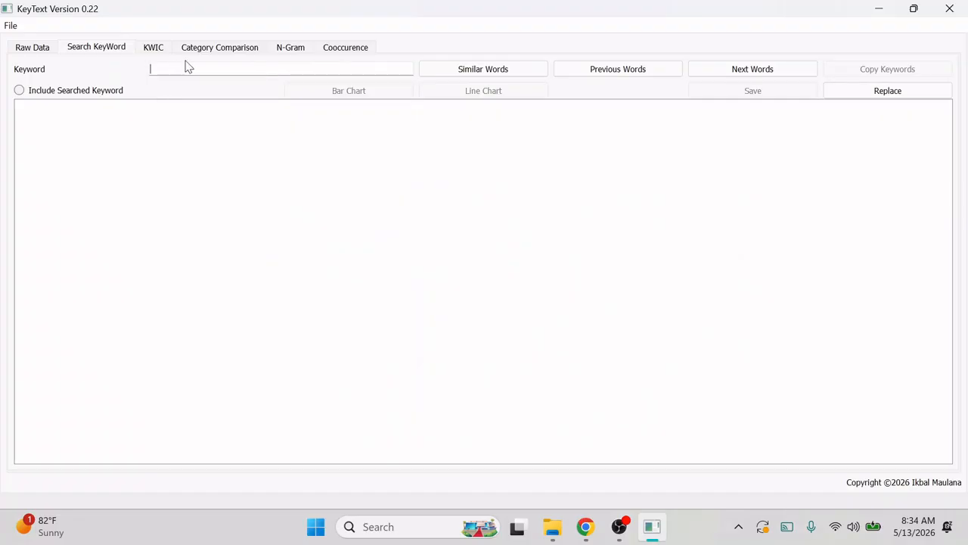
type("p[e")
left_click(485, 71)
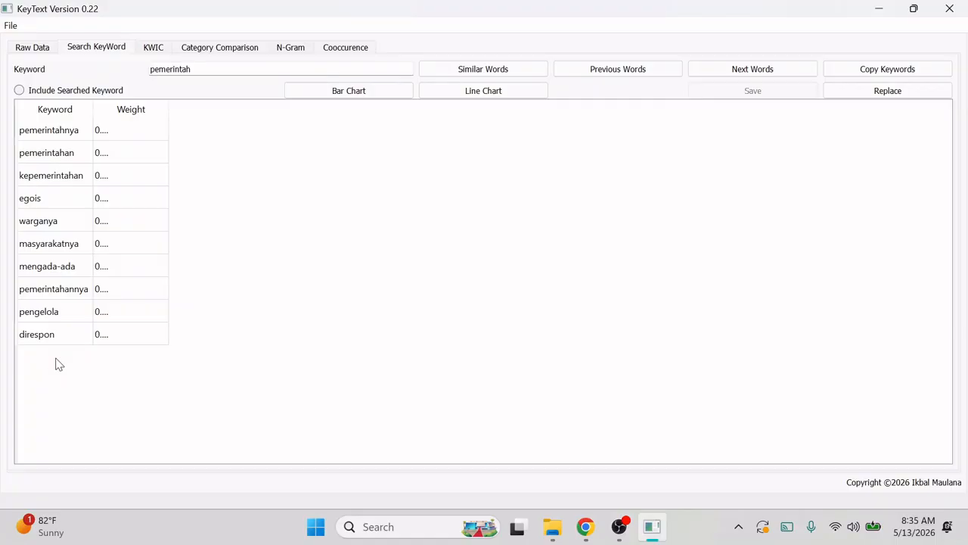
left_click_drag(91, 115, 107, 119)
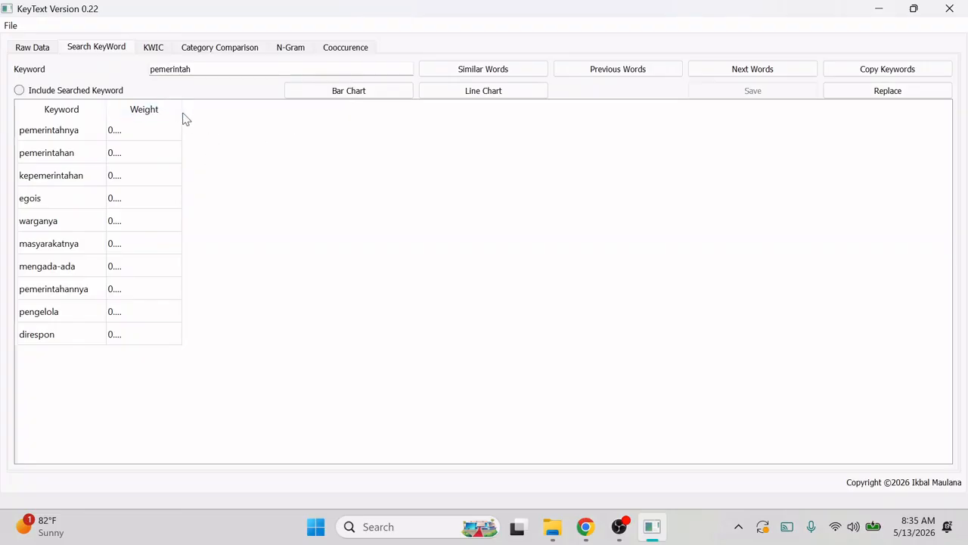
left_click_drag(182, 111, 251, 115)
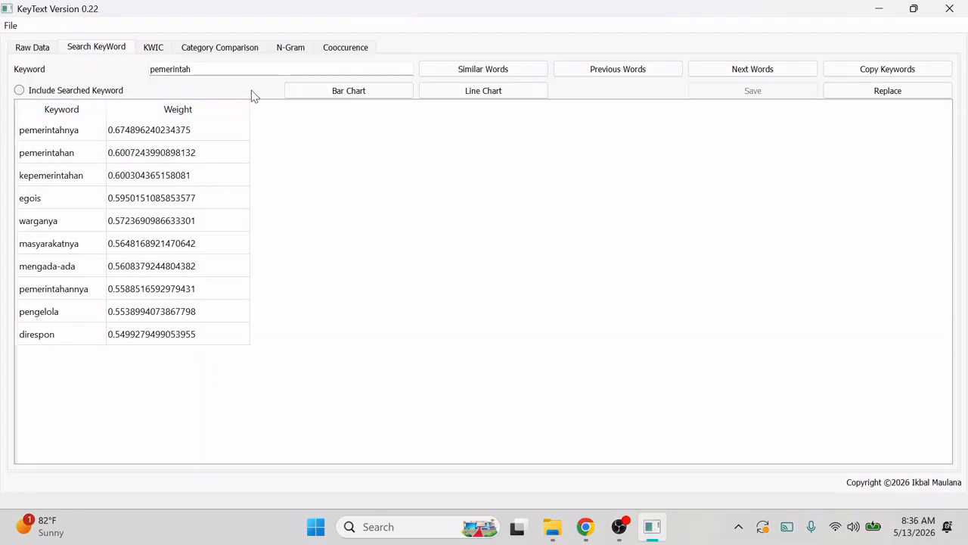
Replace the Search KeyWord term with "rakyat" and find its similar words.
left_click(155, 51)
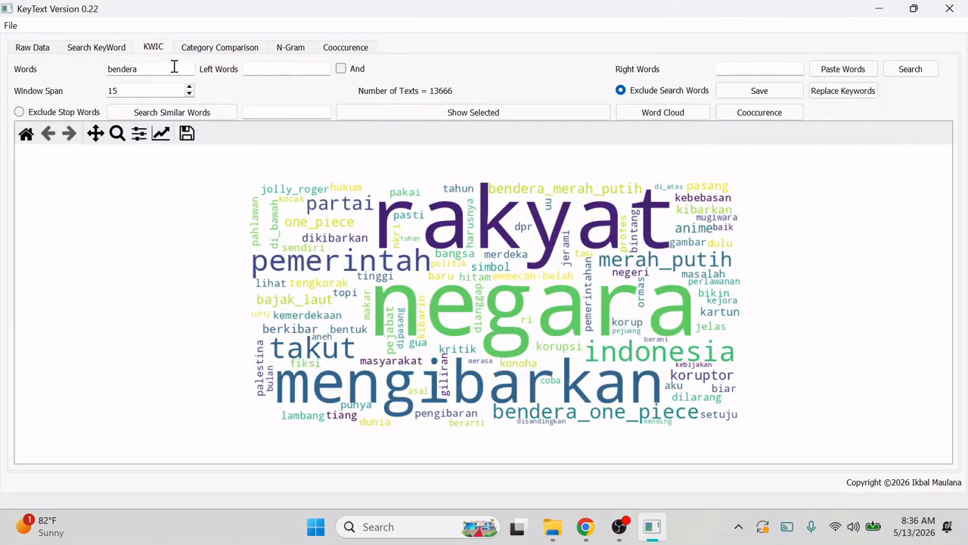
left_click(87, 50)
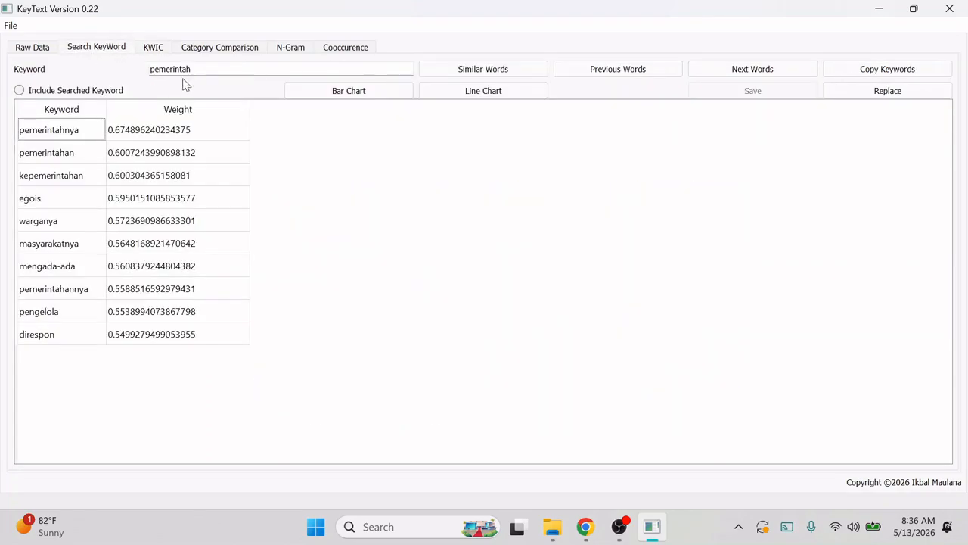
left_click_drag(217, 70, 54, 66)
type("rakyat")
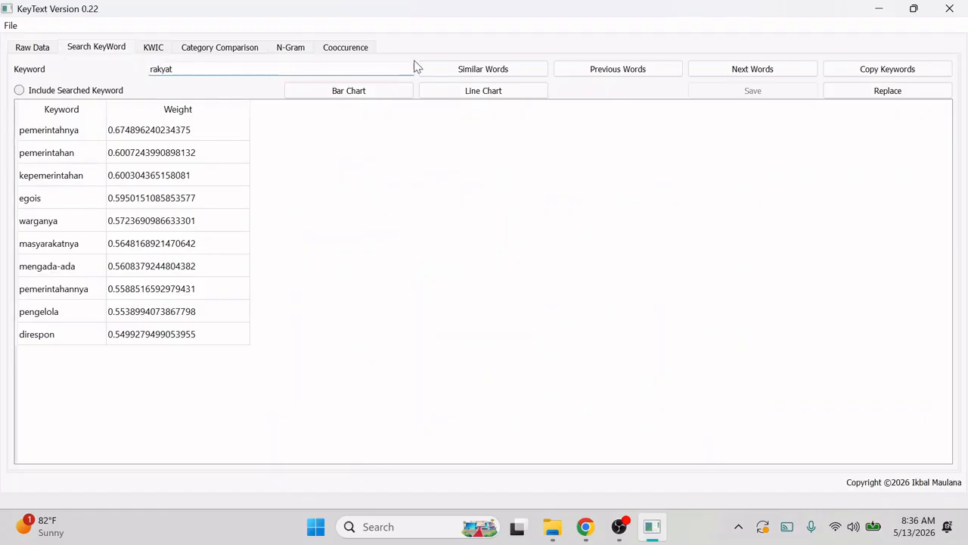
left_click(464, 71)
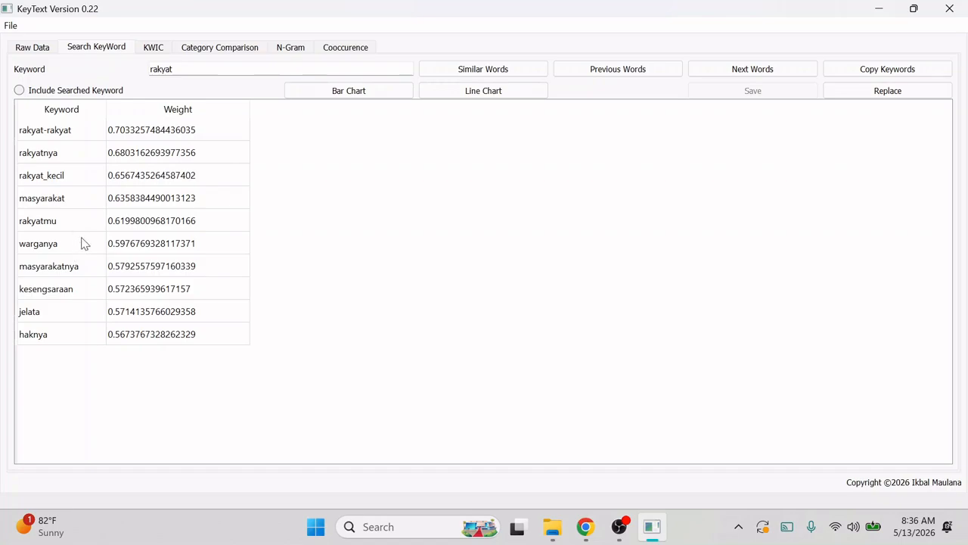
Find words similar to "mengibarkan" in Search KeyWord and show their frequencies in a bar chart that includes the searched keyword.
left_click(153, 49)
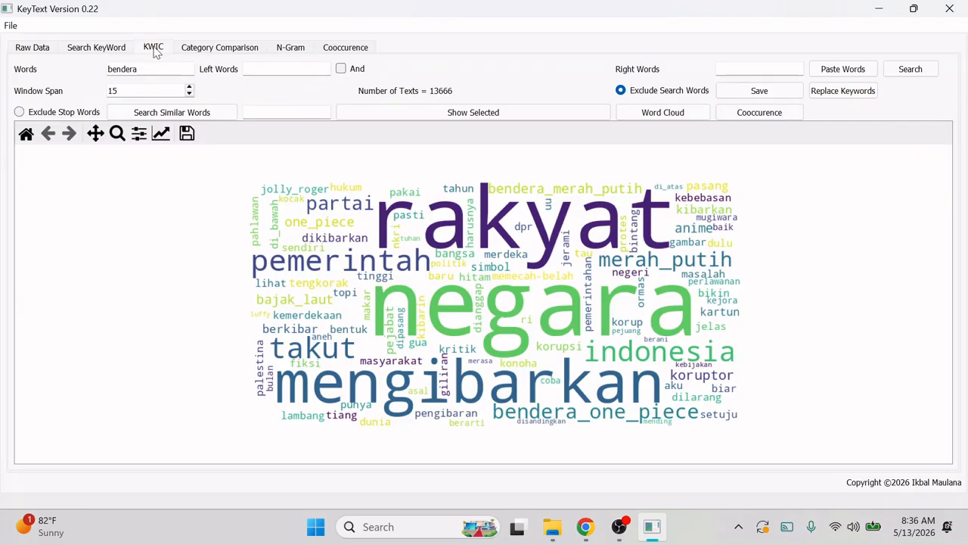
left_click(91, 48)
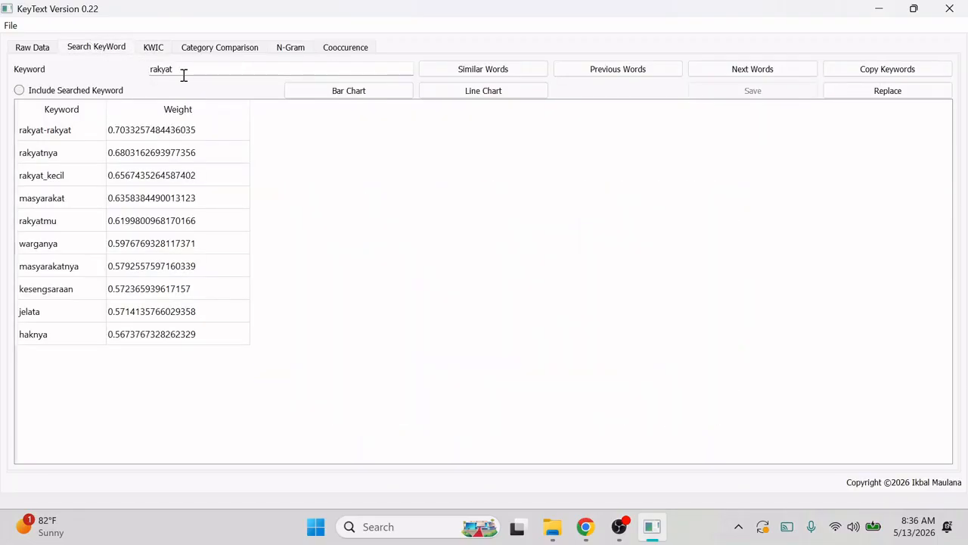
left_click_drag(189, 69, 6, 50)
type("mengibarkan")
left_click(493, 72)
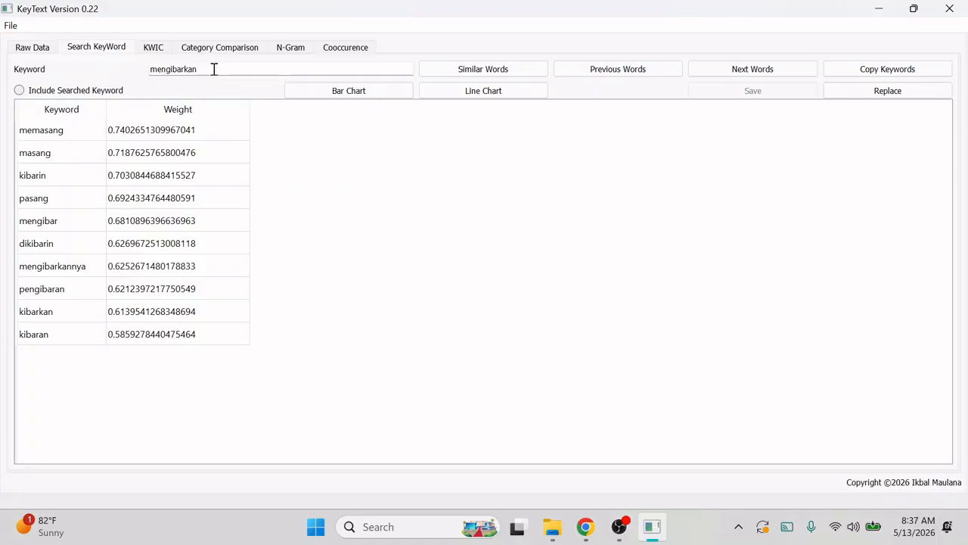
left_click(20, 90)
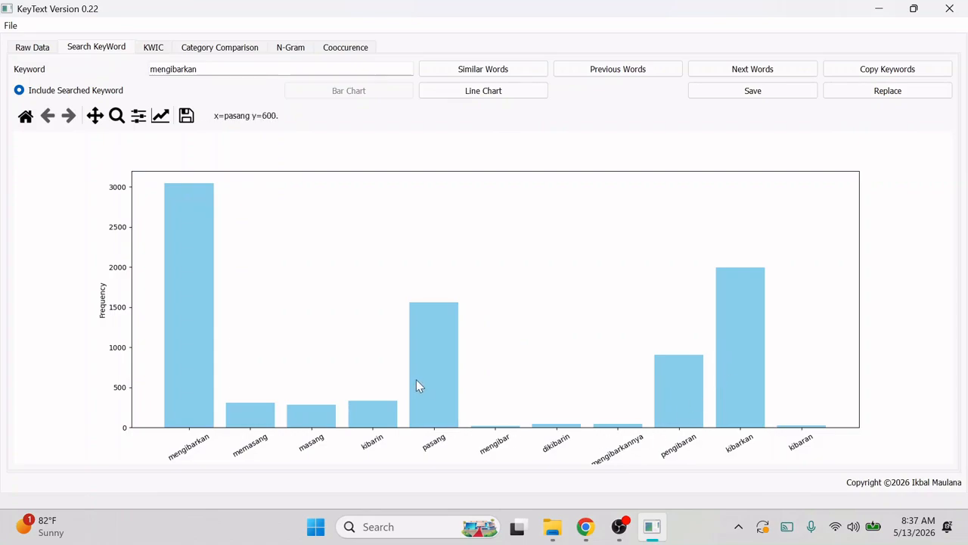
Run a KWIC search for "takut" and generate a word cloud from its contexts.
left_click(155, 49)
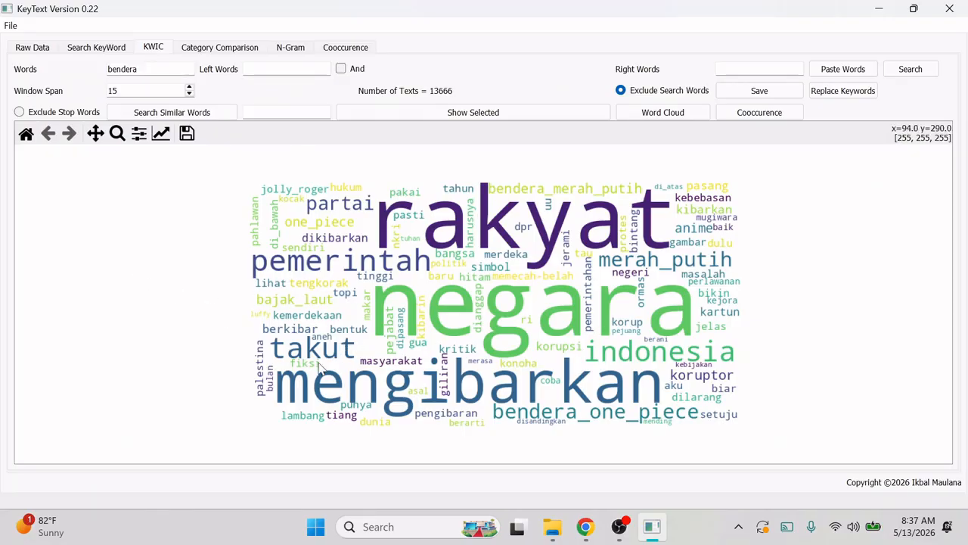
double_click(163, 69)
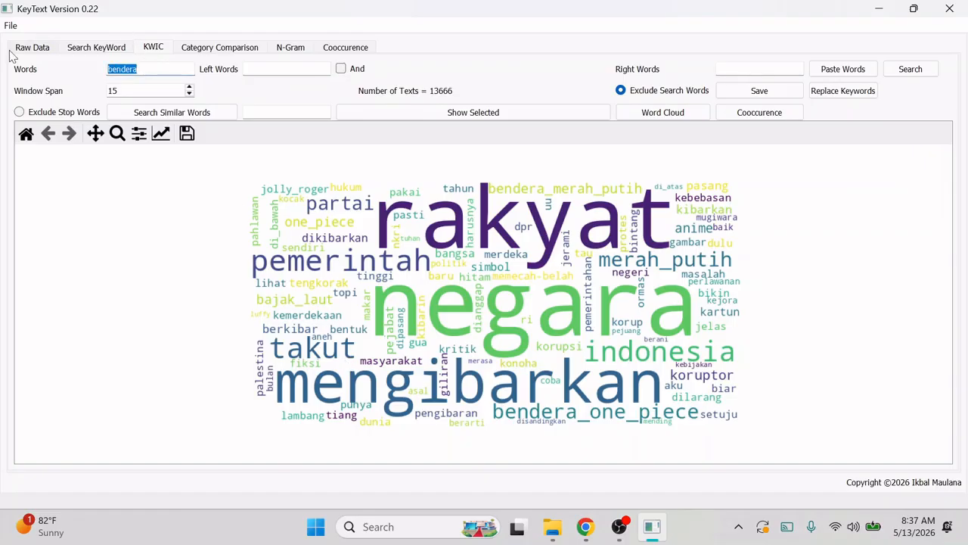
type("takut")
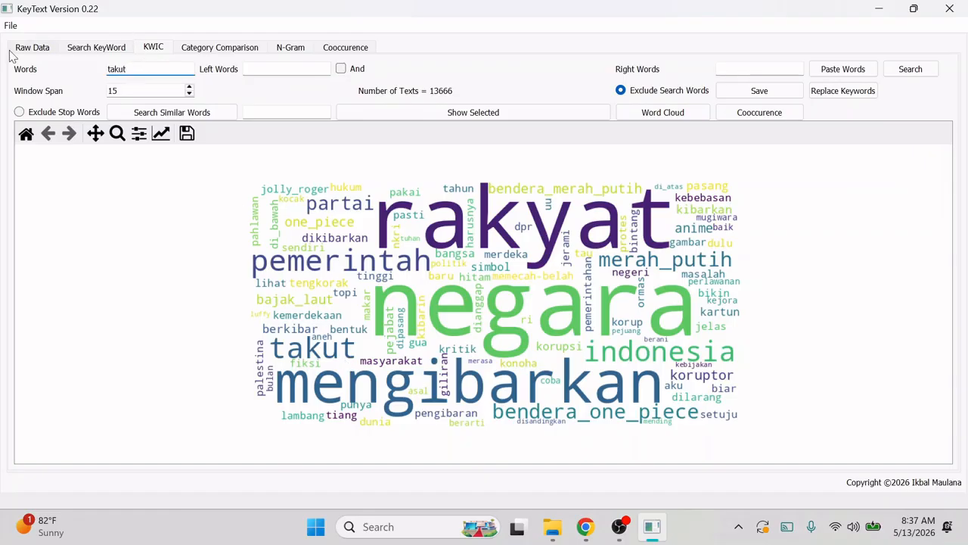
left_click(908, 71)
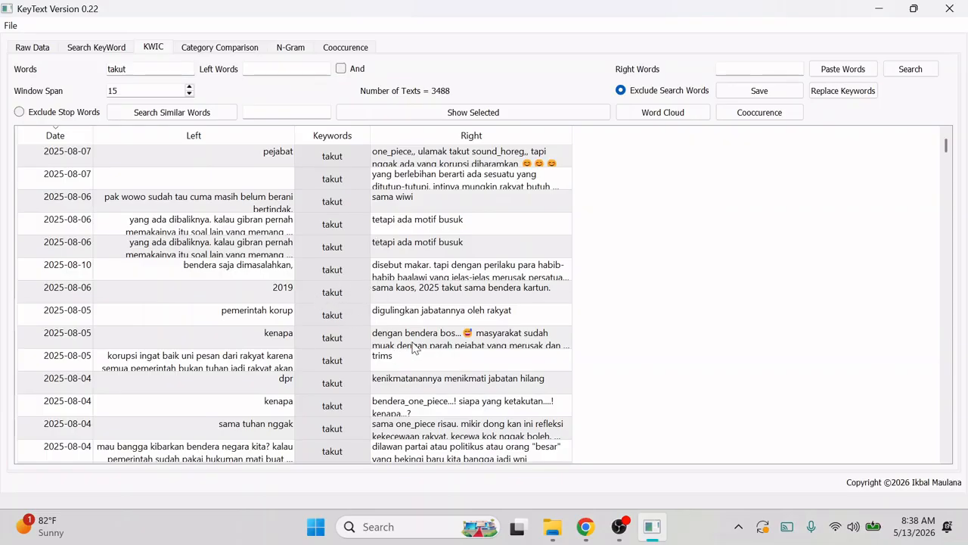
scroll(446, 397, "down", 2)
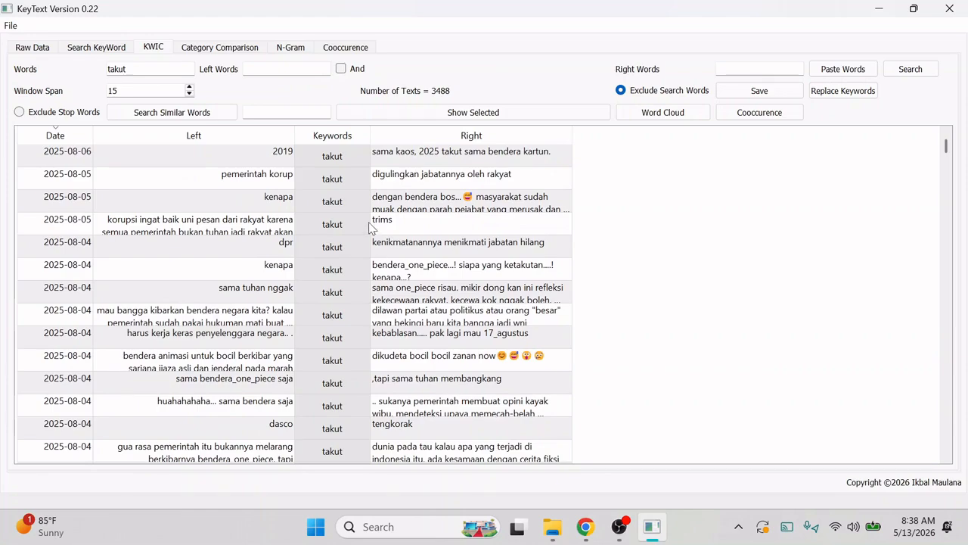
left_click(660, 114)
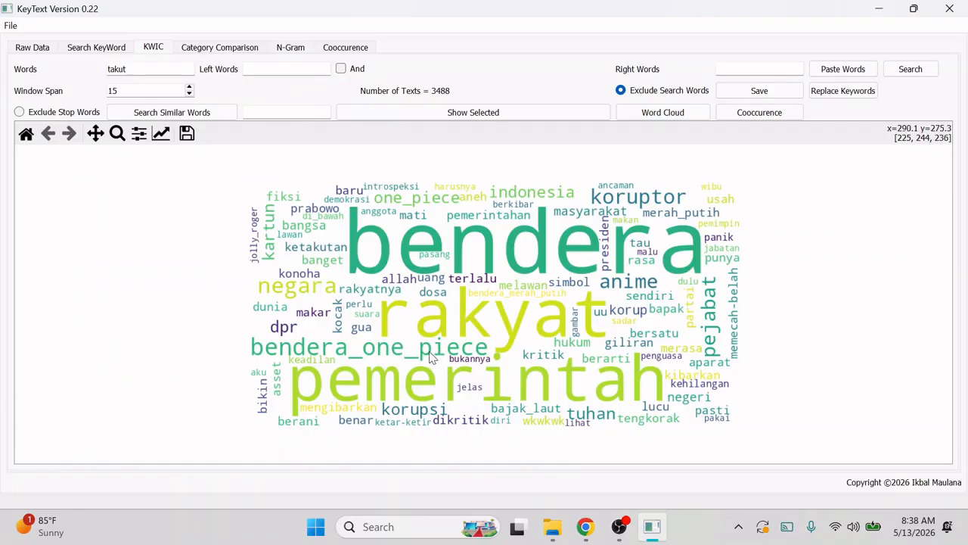
Replace the Search KeyWord term with "takut" and find its similar words.
left_click(97, 48)
double_click(244, 75)
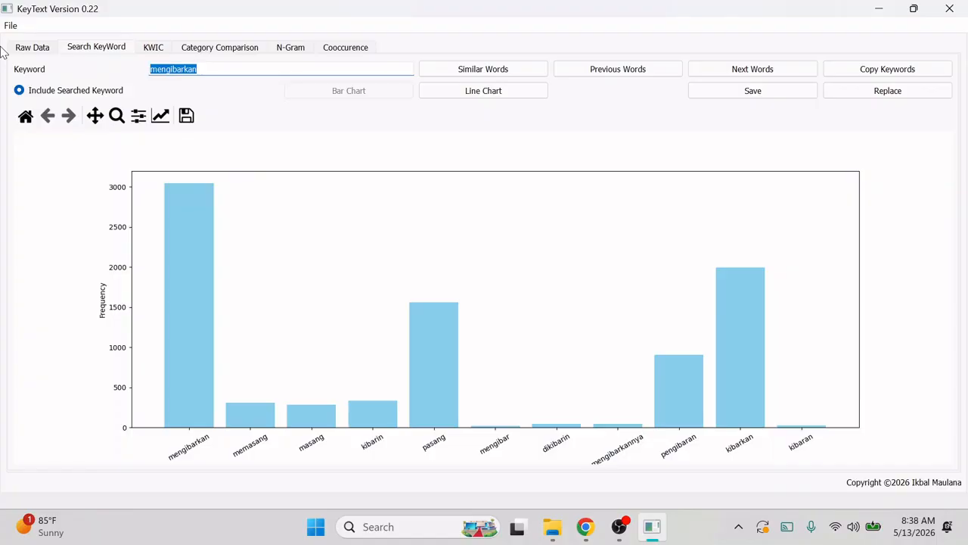
type("takut")
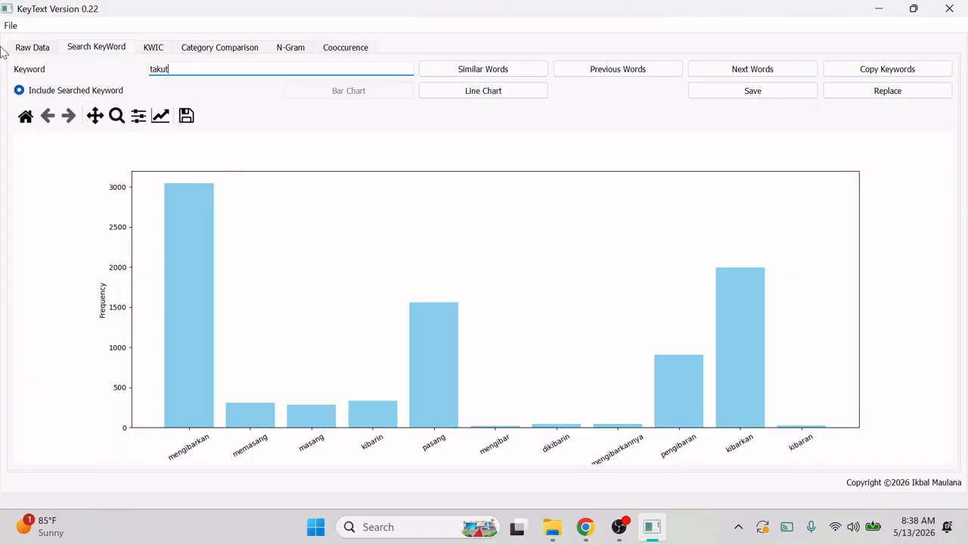
left_click(491, 75)
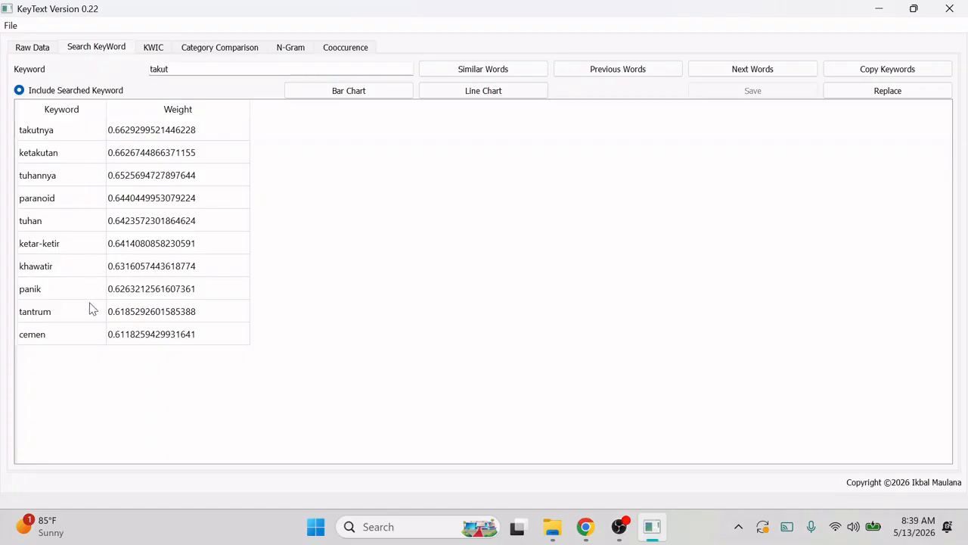
Plot "takut" and its similar words as a frequency bar chart and as a line chart over time.
left_click(326, 93)
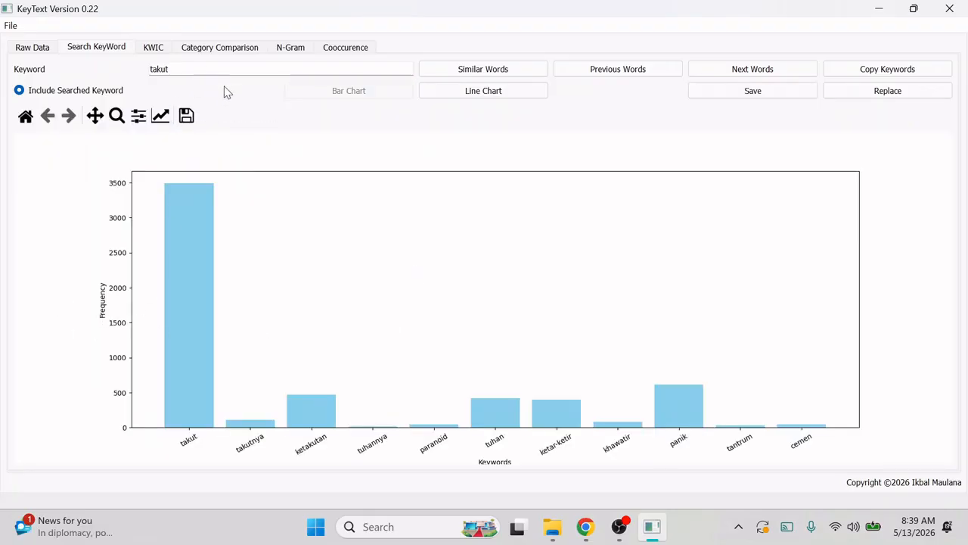
left_click(477, 96)
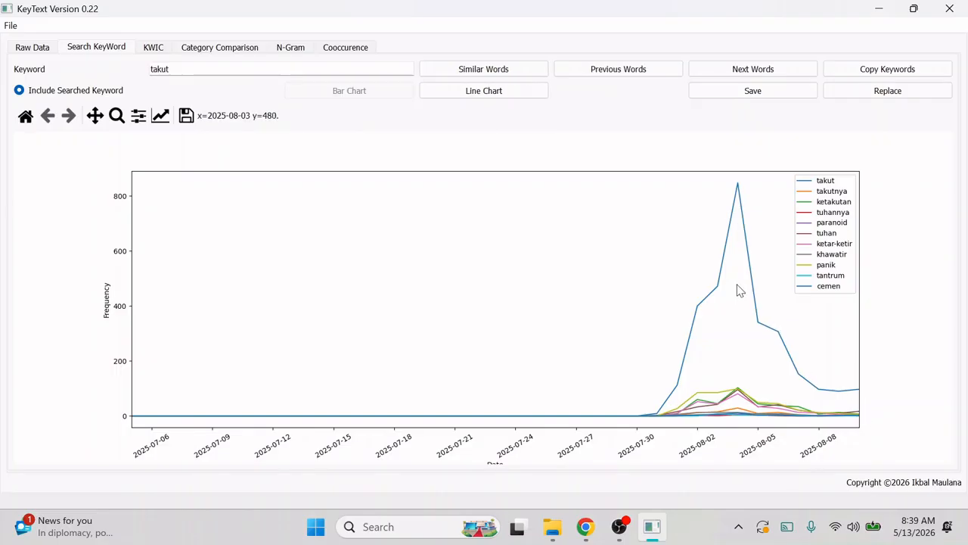
left_click(149, 50)
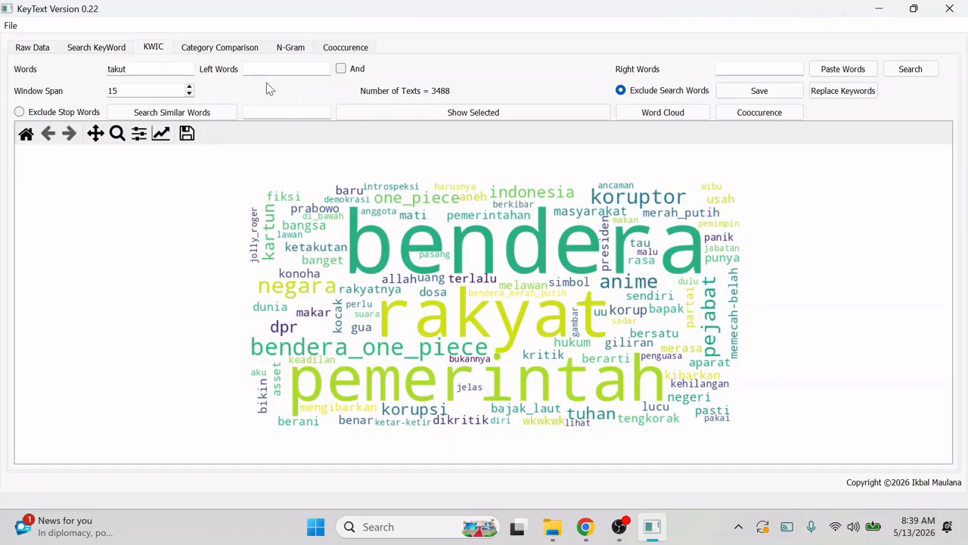
Generate the unigram frequency list in N-Gram and widen the Unigram column to show full words.
left_click(288, 47)
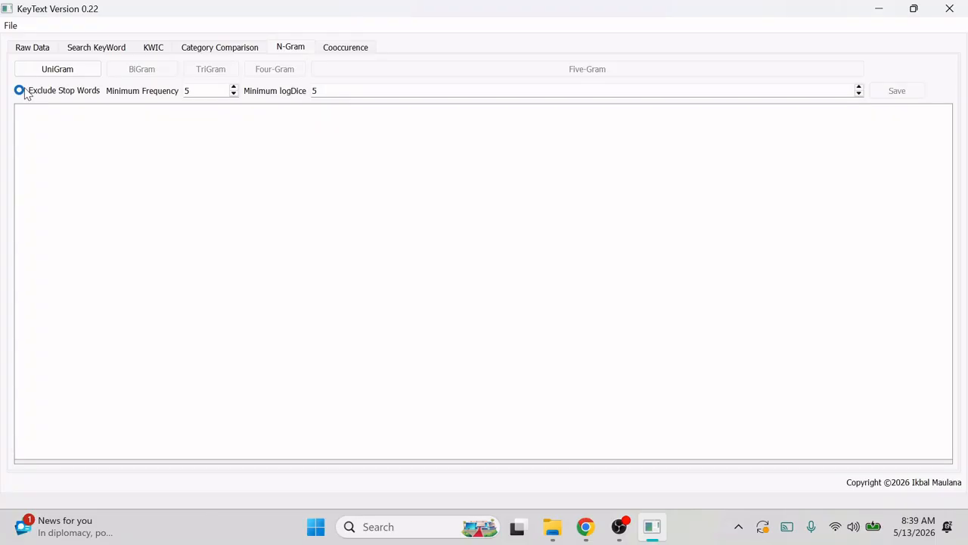
left_click(65, 75)
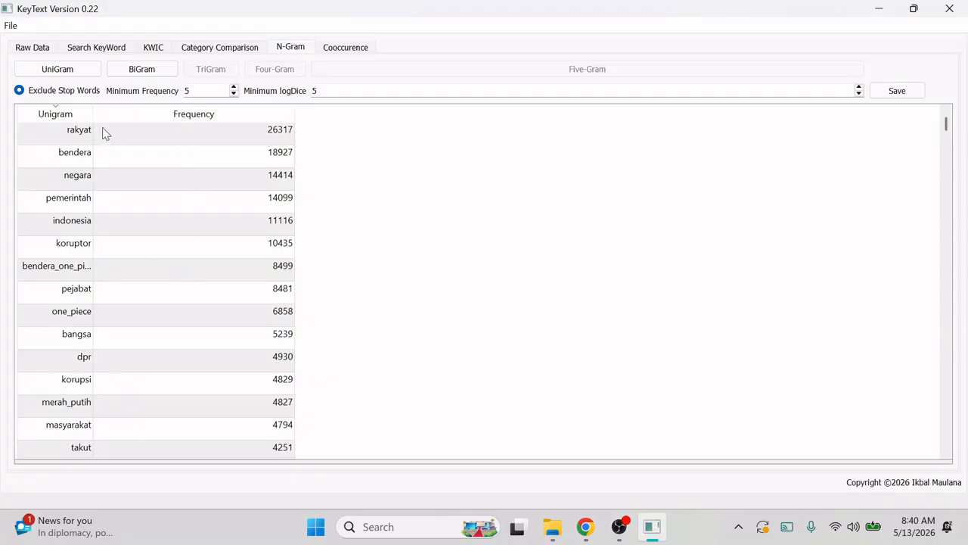
left_click_drag(93, 112, 157, 119)
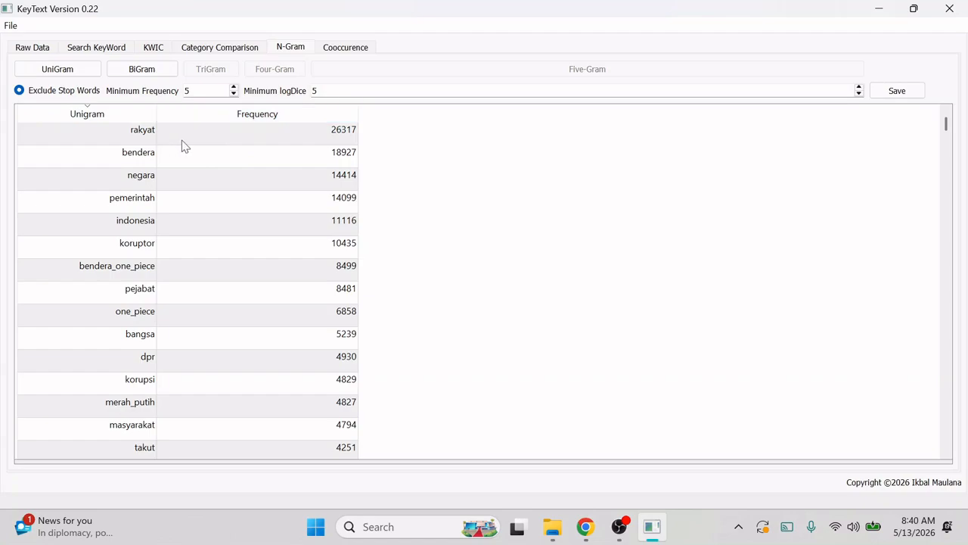
Generate the bigrams, sort them by descending frequency, and widen the NGram column to review the most frequent pairs.
left_click(135, 71)
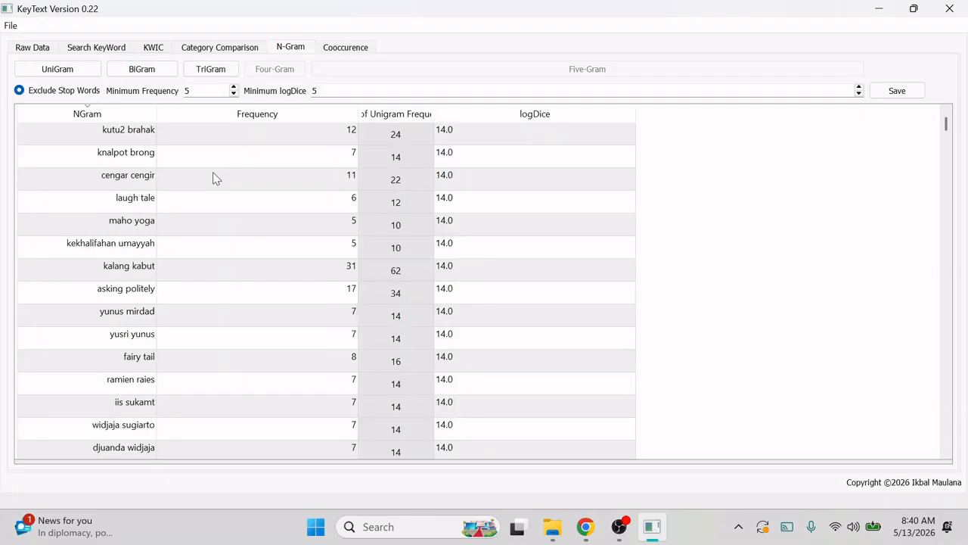
left_click(277, 117)
left_click(277, 114)
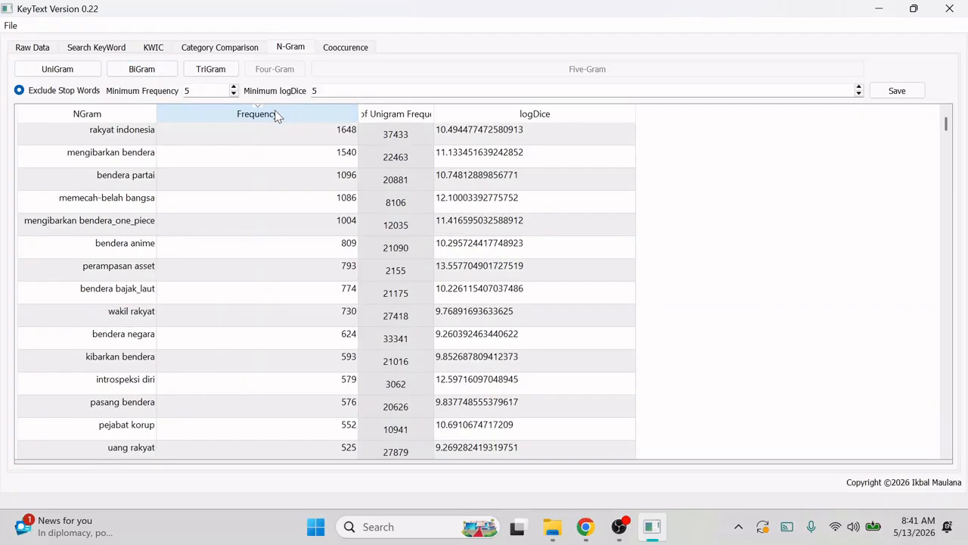
left_click_drag(156, 111, 211, 113)
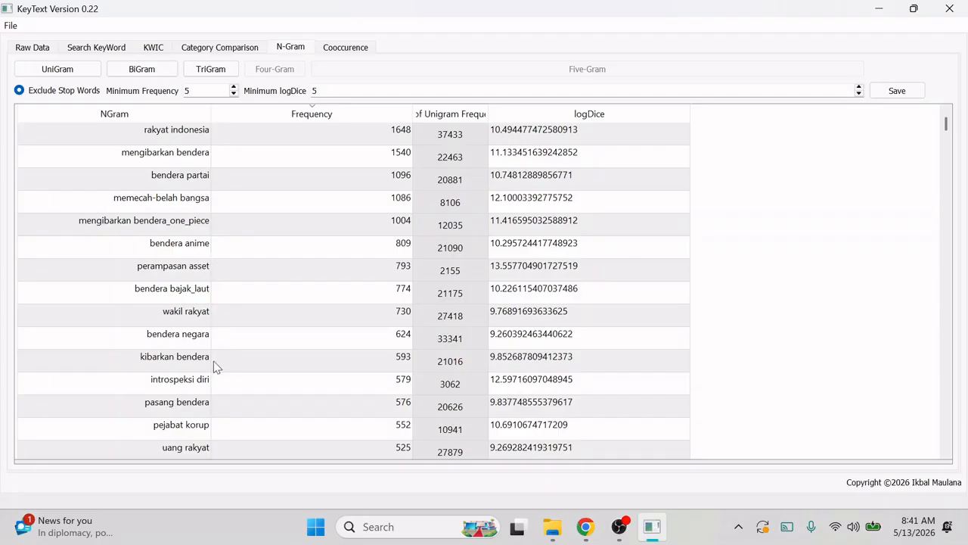
scroll(215, 379, "down", 7)
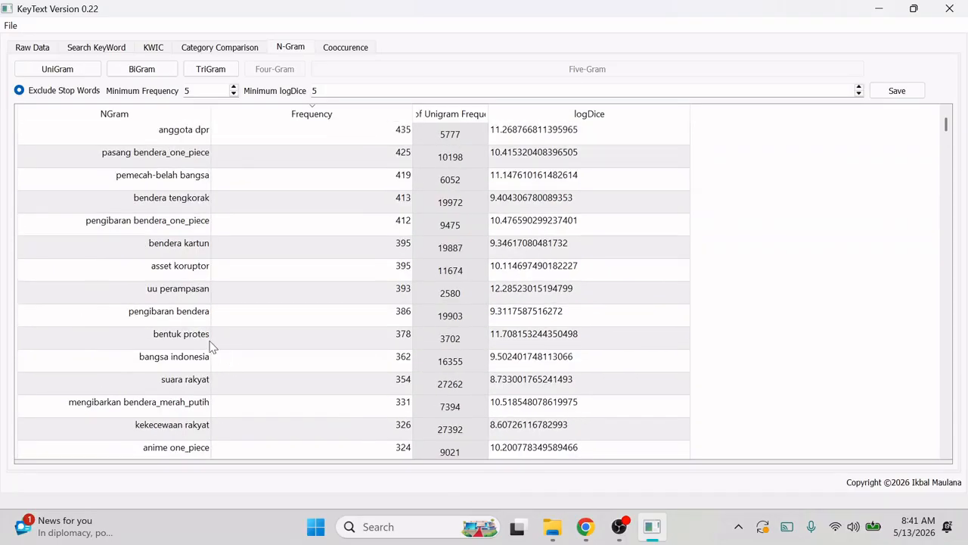
scroll(234, 338, "up", 2)
scroll(234, 339, "up", 5)
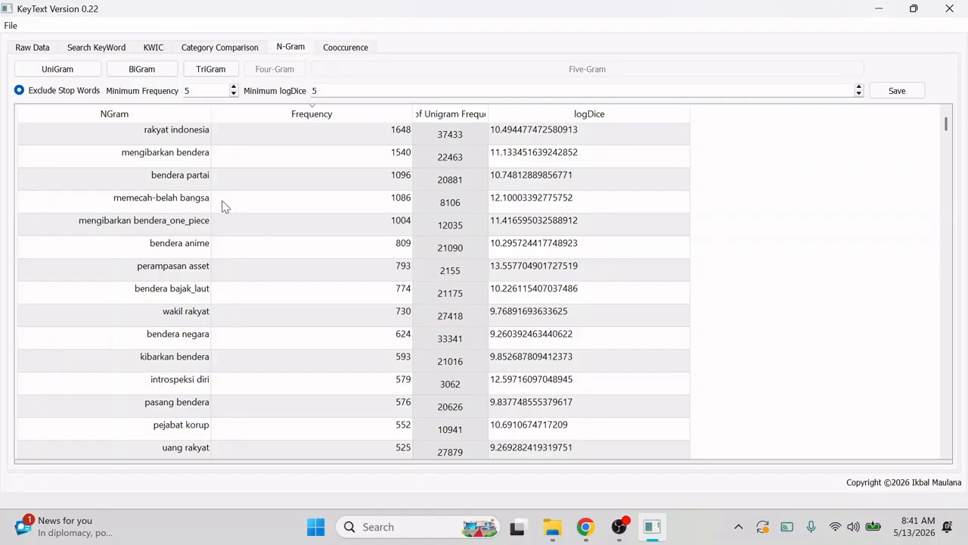
Generate the trigrams, sort them by descending frequency, and look through the most frequent ones.
left_click(207, 72)
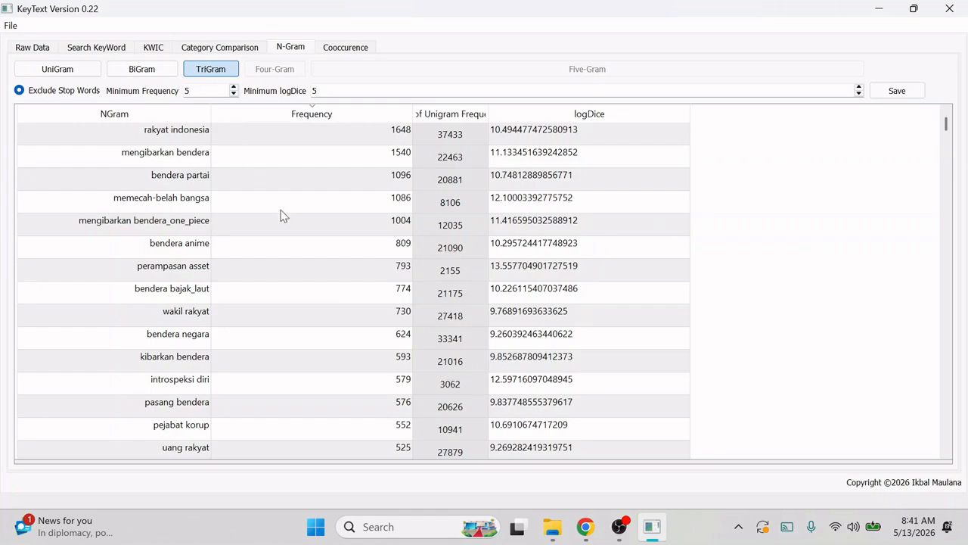
left_click(340, 119)
left_click(340, 118)
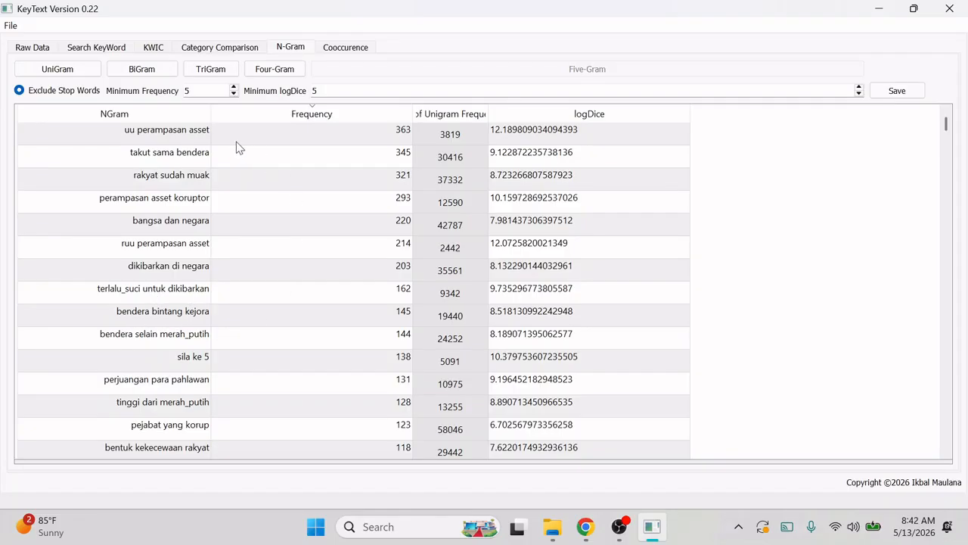
scroll(272, 360, "down", 5)
scroll(276, 359, "down", 3)
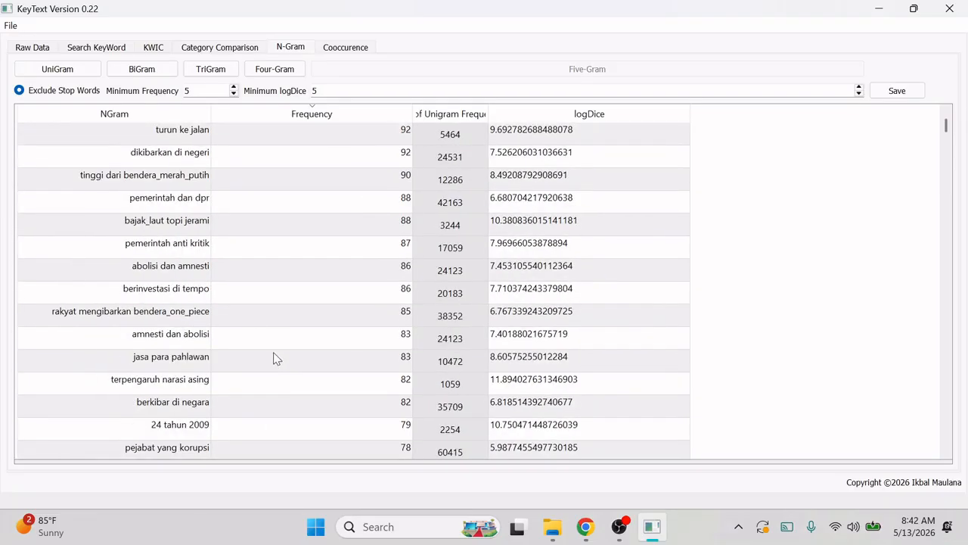
Generate the four-grams and sort them by descending frequency.
scroll(274, 361, "up", 8)
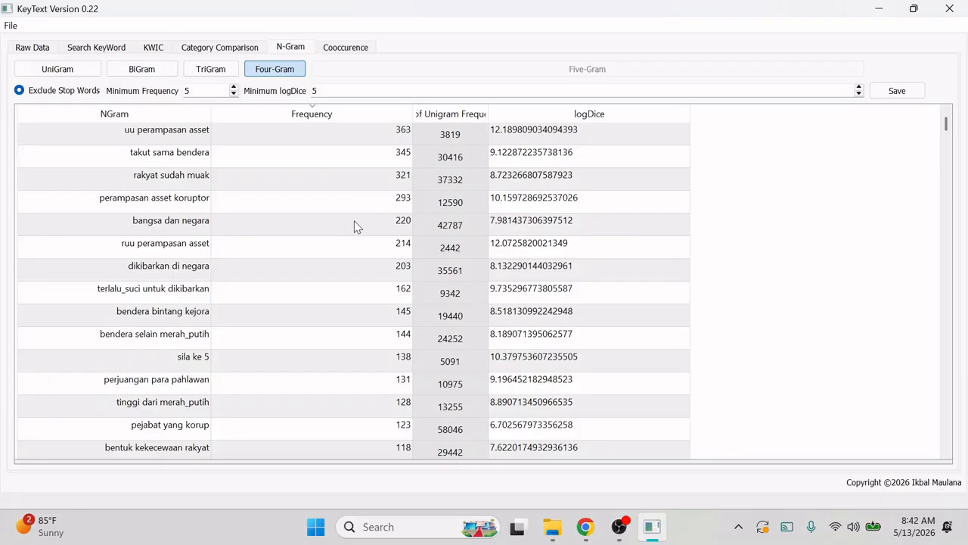
left_click(297, 117)
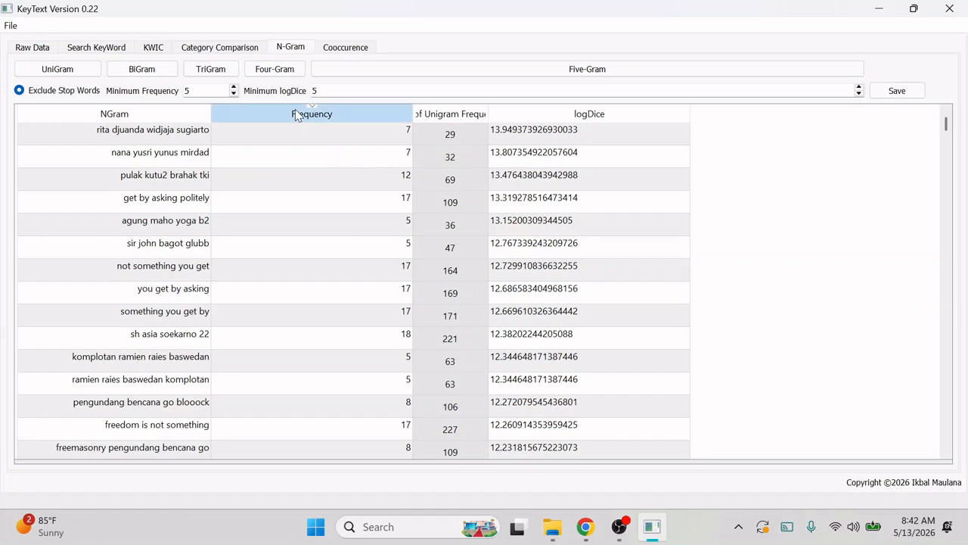
left_click(296, 115)
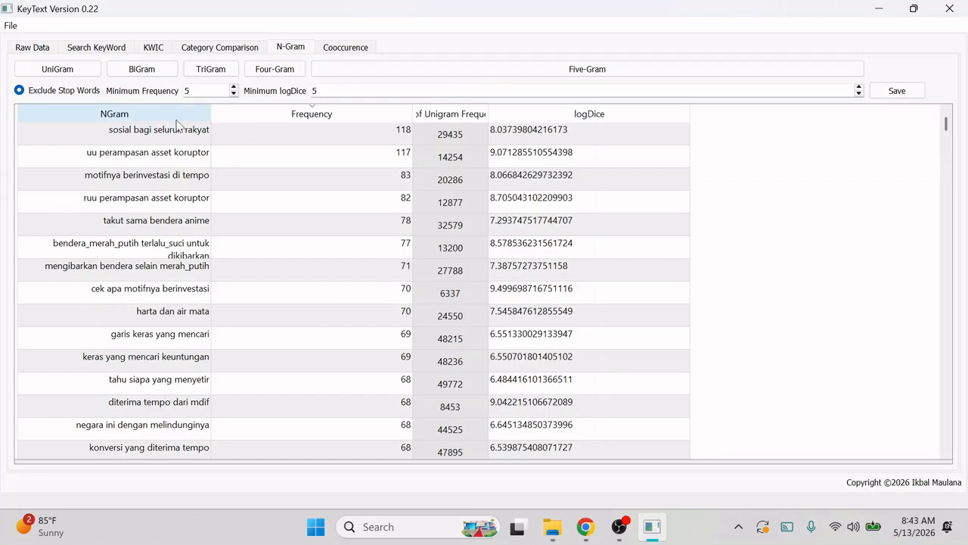
Select the top 300 keywords for the cooccurrence analysis and look through the resulting keyword list.
left_click(338, 50)
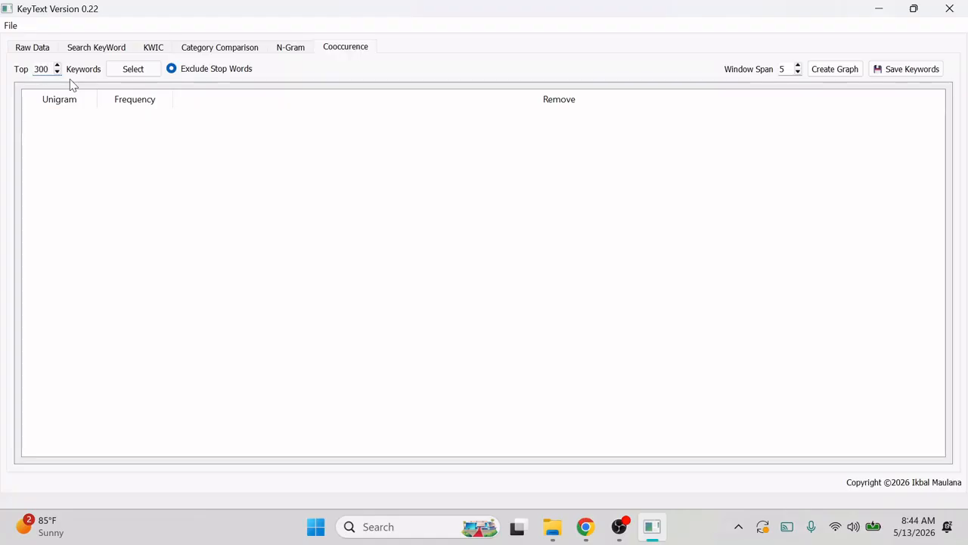
left_click(145, 72)
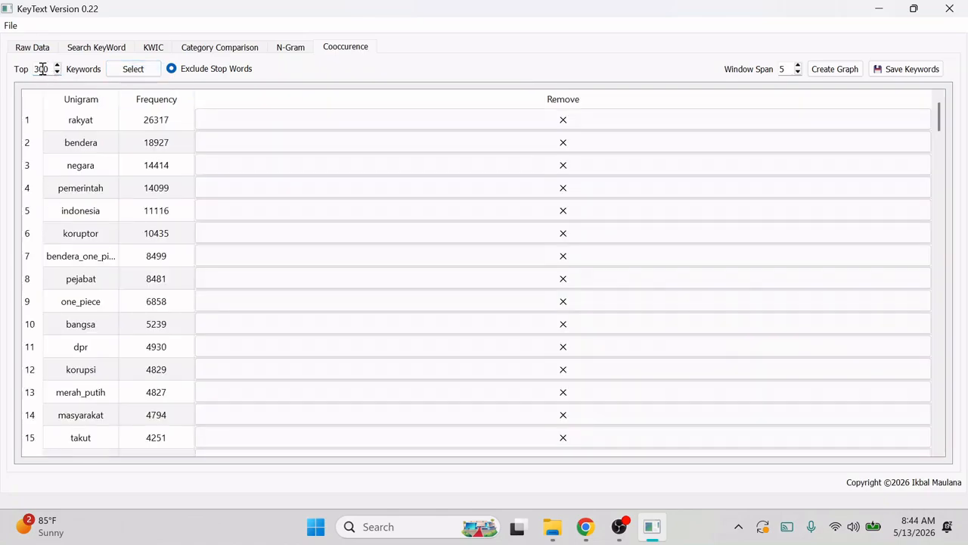
left_click_drag(936, 108, 943, 451)
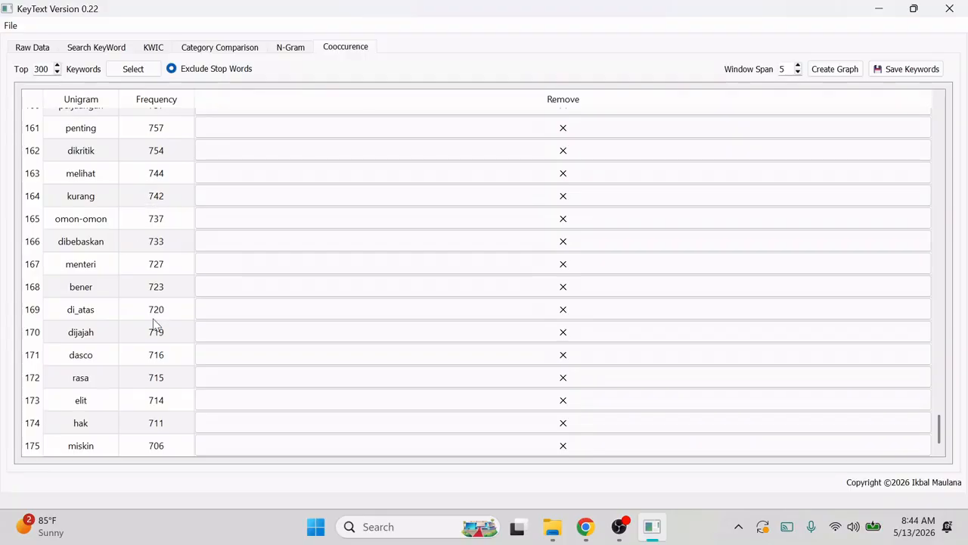
scroll(154, 323, "up", 17)
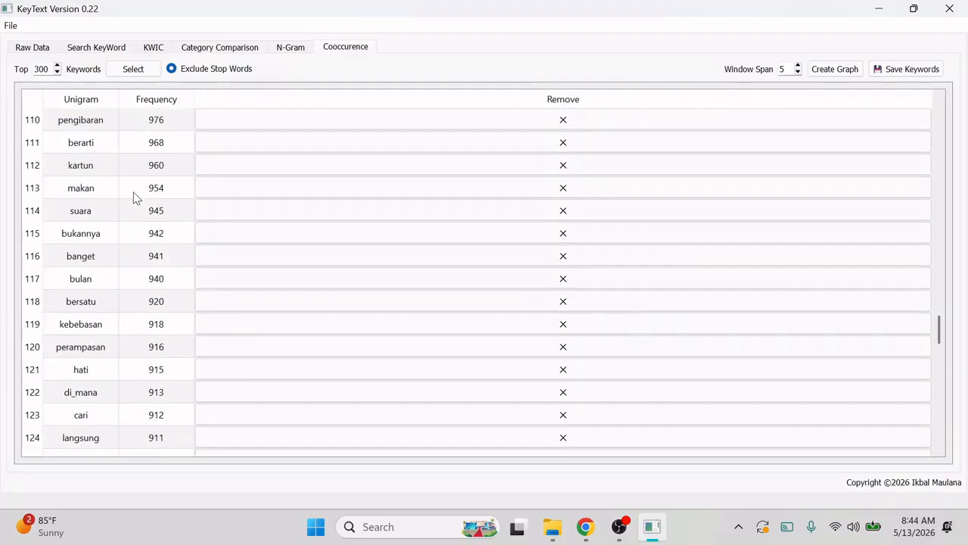
scroll(343, 204, "up", 13)
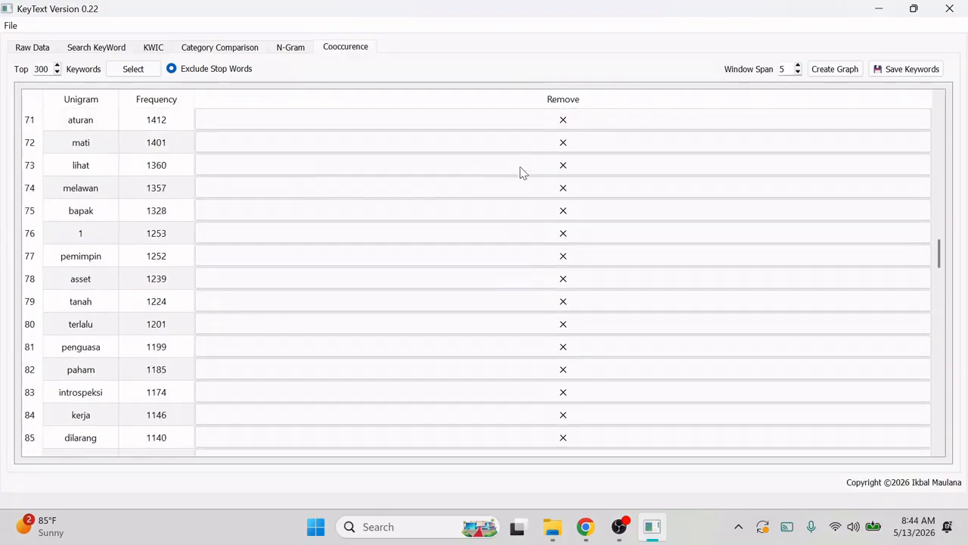
Remove the keywords "sendiri", "bikin" and "dulu" from the cooccurrence keyword list.
scroll(504, 177, "up", 12)
scroll(222, 166, "up", 12)
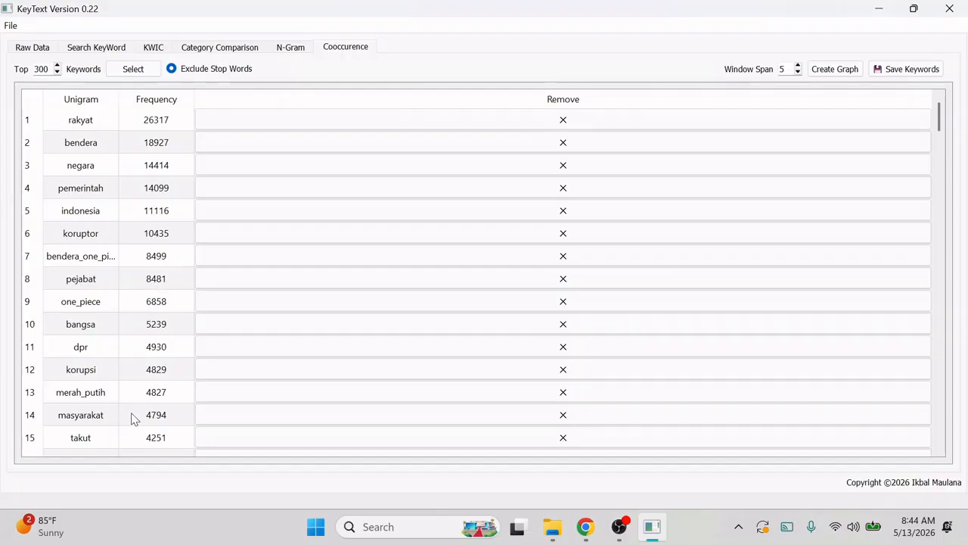
scroll(131, 417, "down", 2)
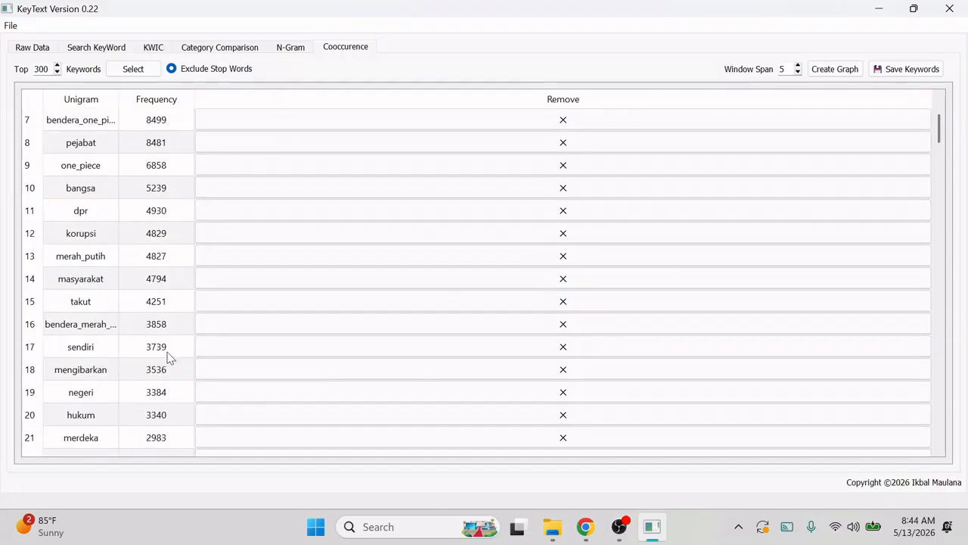
left_click(563, 348)
scroll(469, 352, "down", 6)
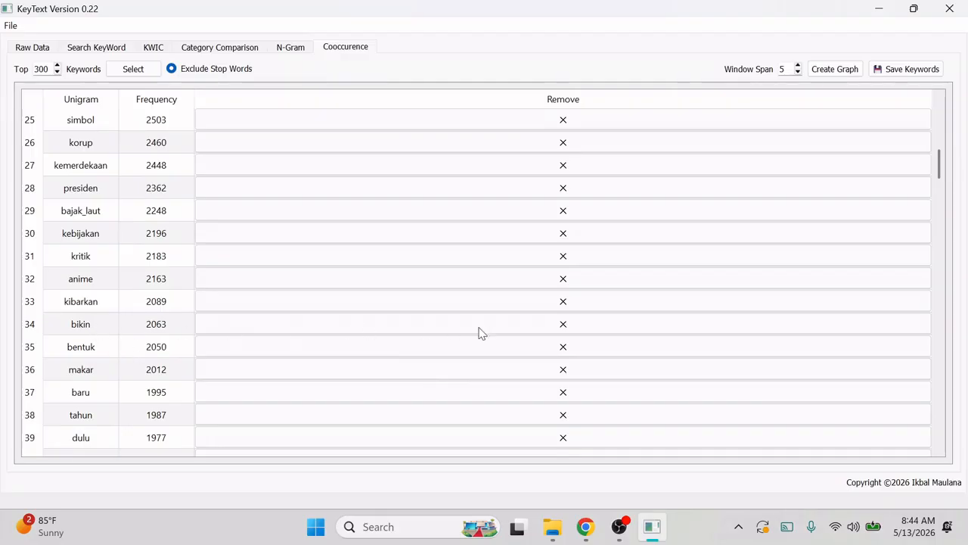
left_click(563, 324)
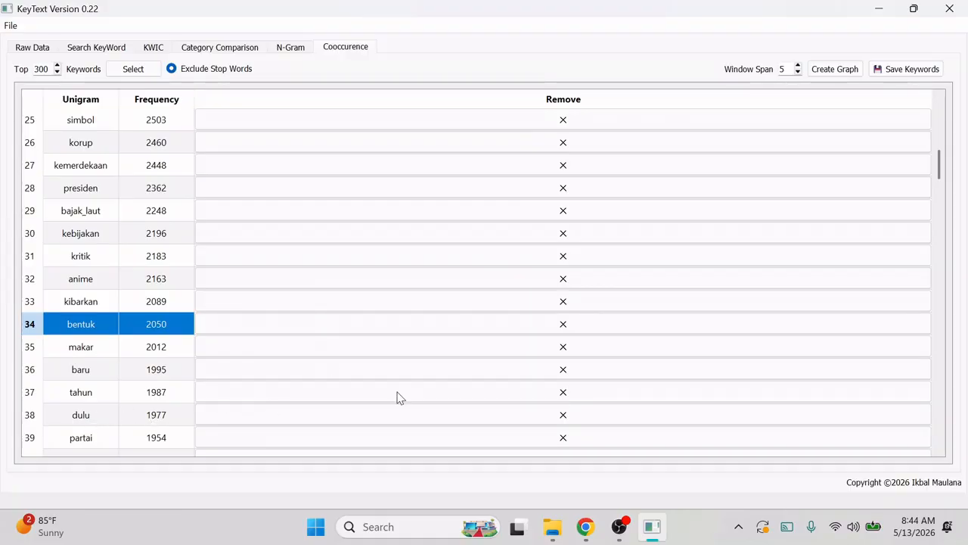
left_click(563, 416)
scroll(446, 369, "down", 15)
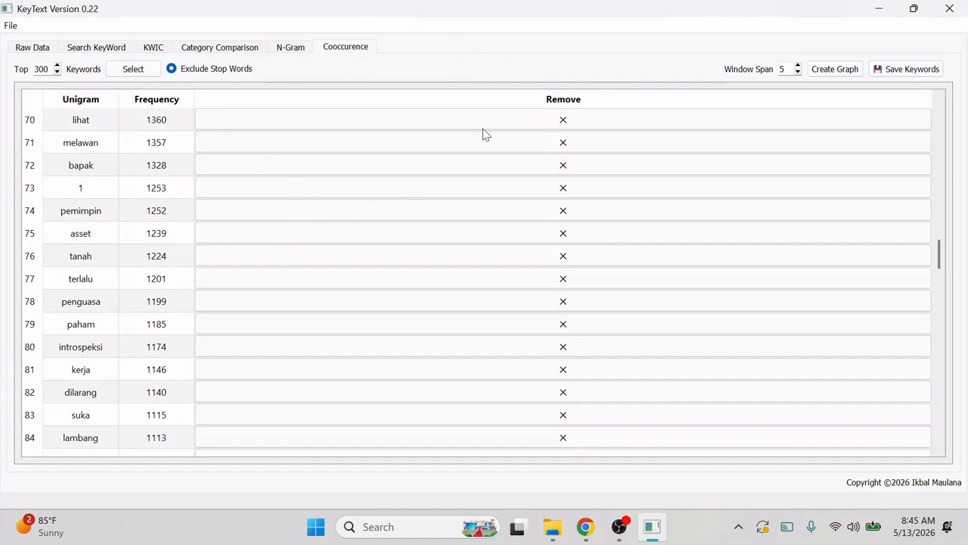
Start creating the co-occurrence graph and choose the Graph folder inside Extracted Data as its save location.
left_click(829, 72)
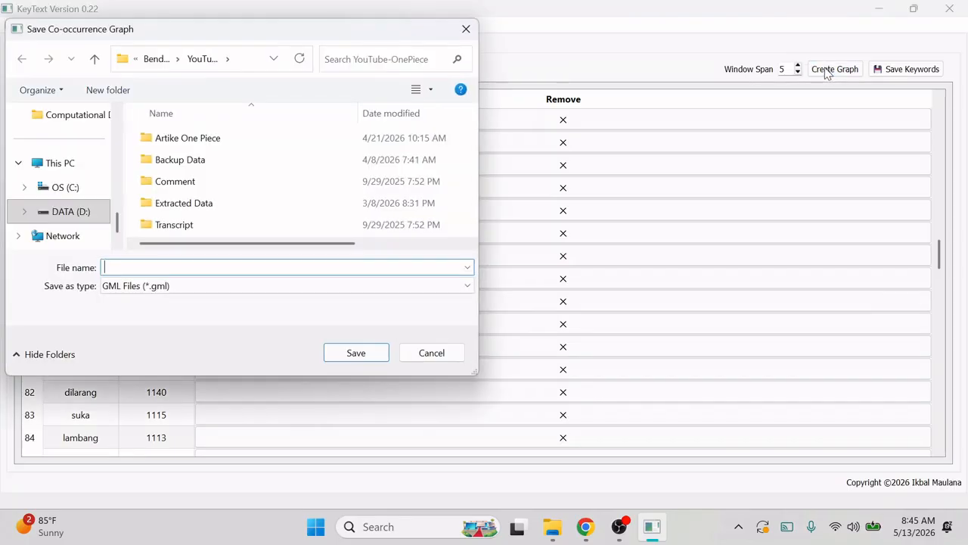
scroll(258, 192, "right", 2)
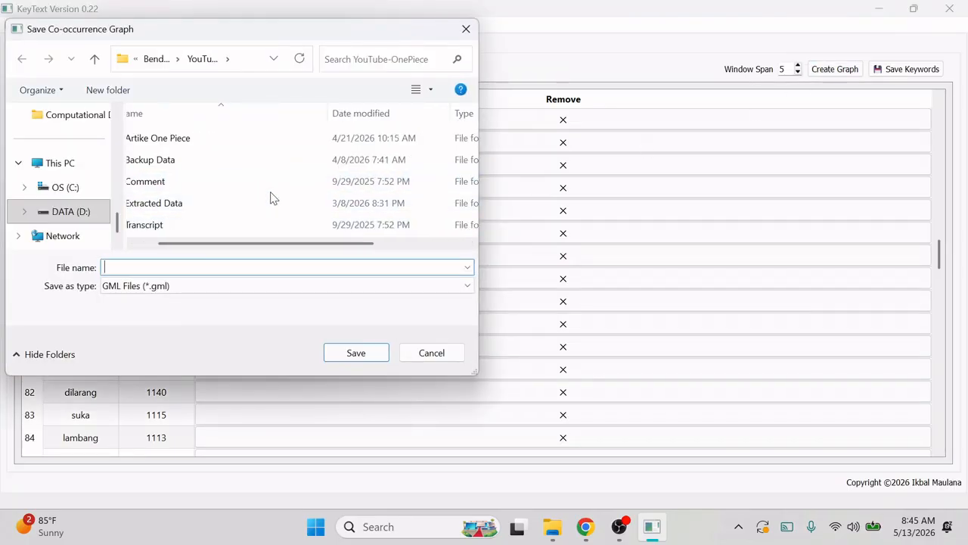
scroll(253, 254, "left", 2)
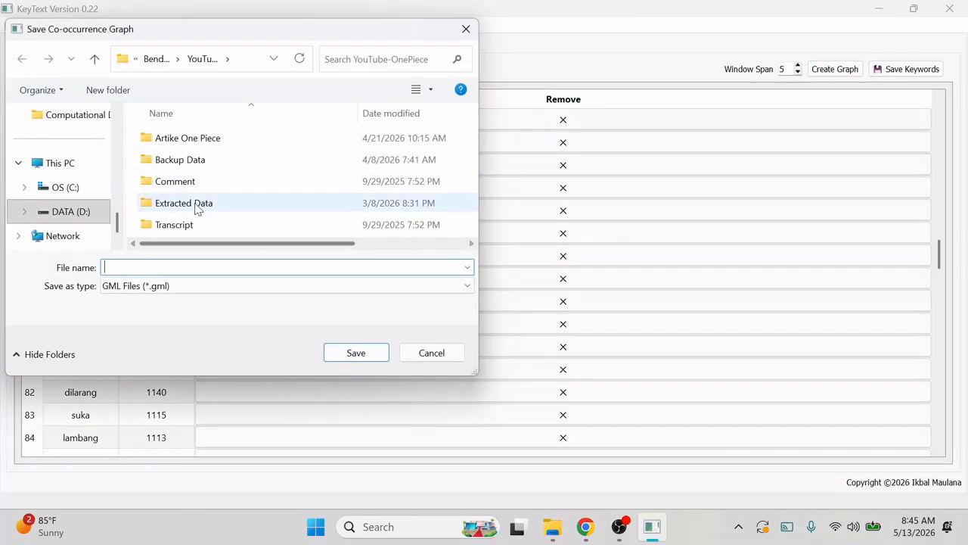
scroll(205, 212, "right", 3)
scroll(182, 254, "left", 2)
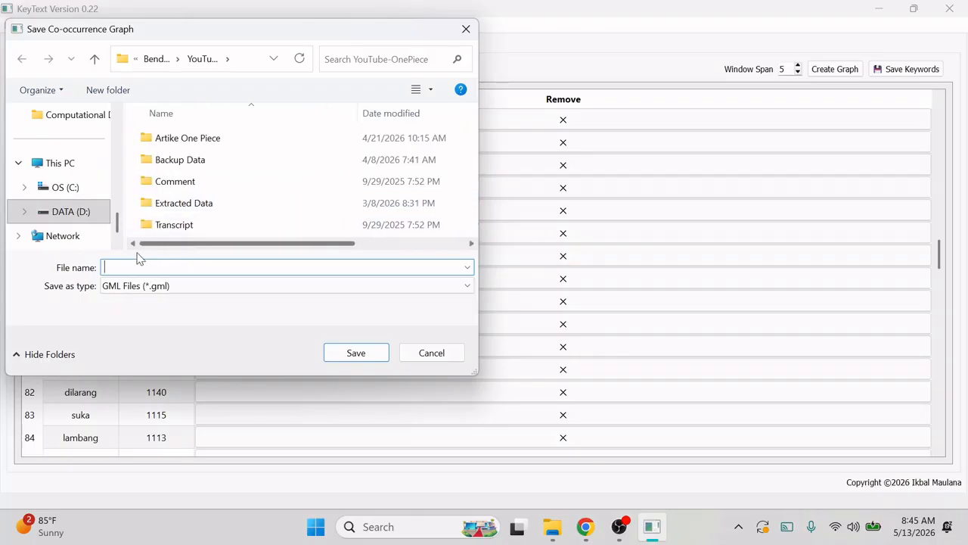
double_click(190, 206)
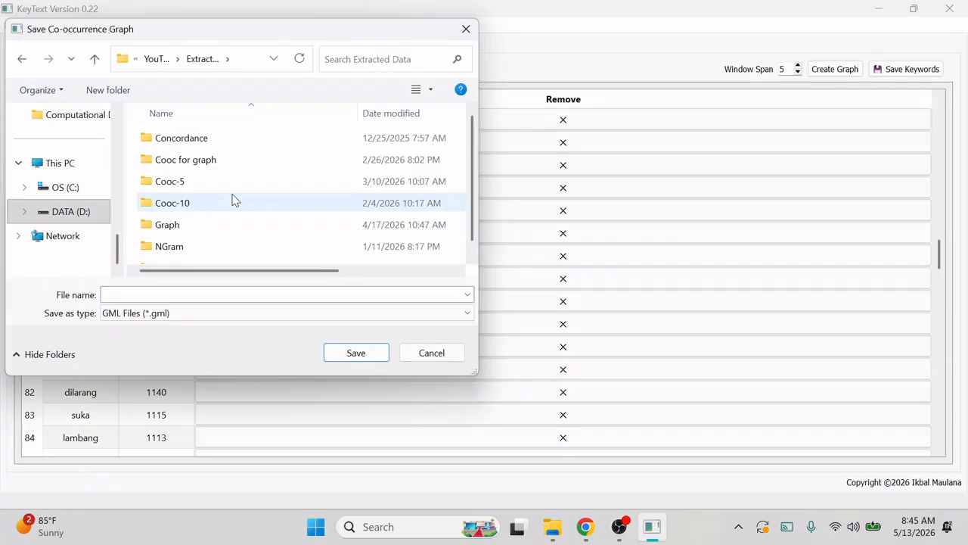
scroll(236, 204, "down", 1)
double_click(205, 215)
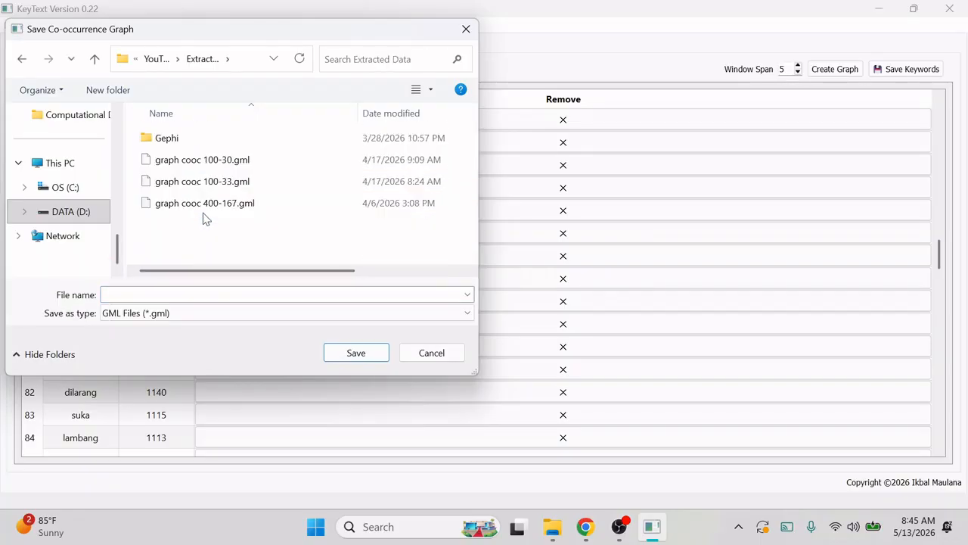
Save the co-occurrence graph as a GML file named "graph one piece".
left_click(164, 294)
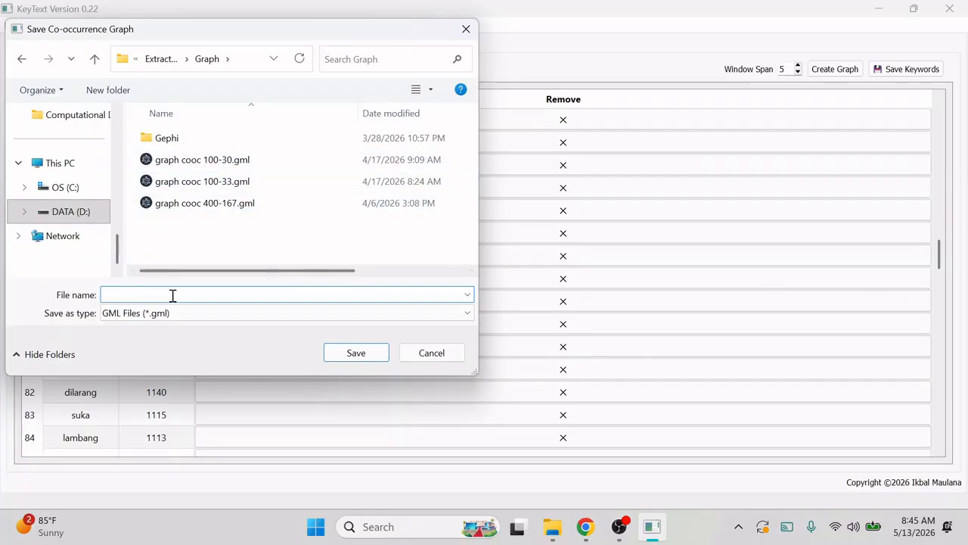
type("graph")
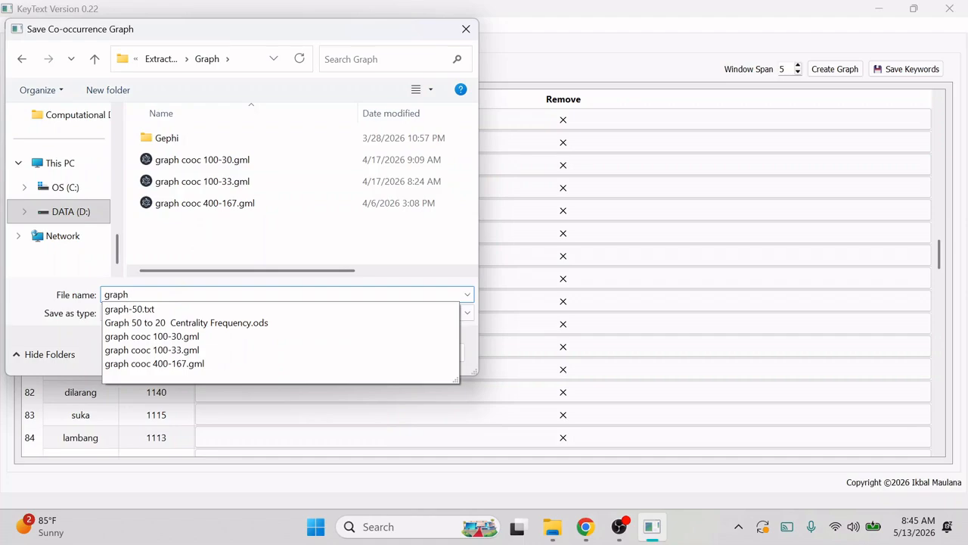
type(" one piece")
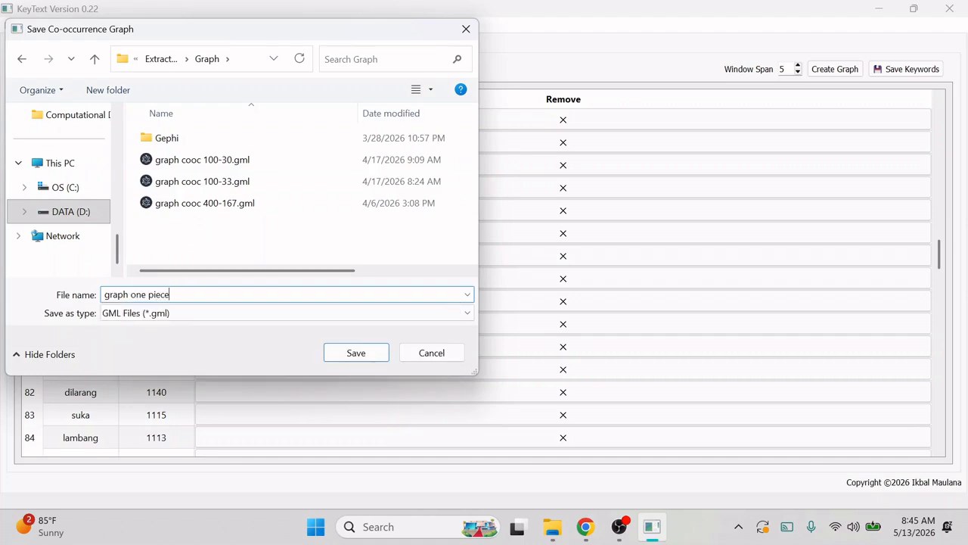
left_click(360, 357)
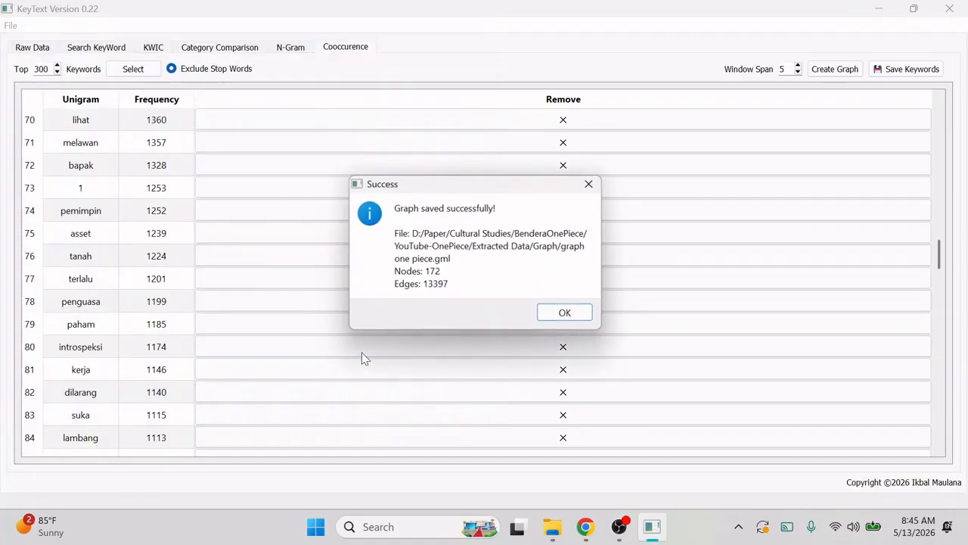
left_click(565, 314)
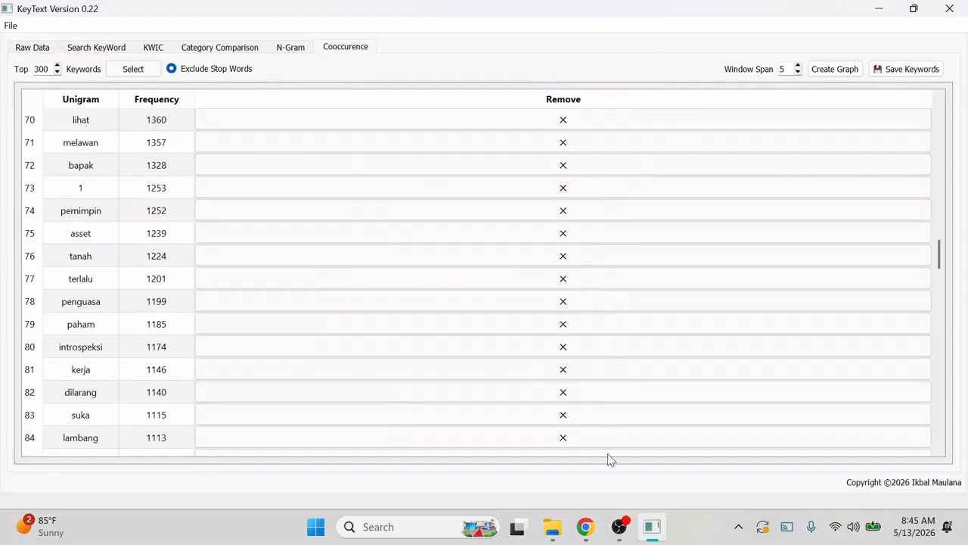
Switch to File Explorer and open GML Graph Viewer.html from the KeyText_Version_0.22 folder in Chrome.
mouse_move(584, 534)
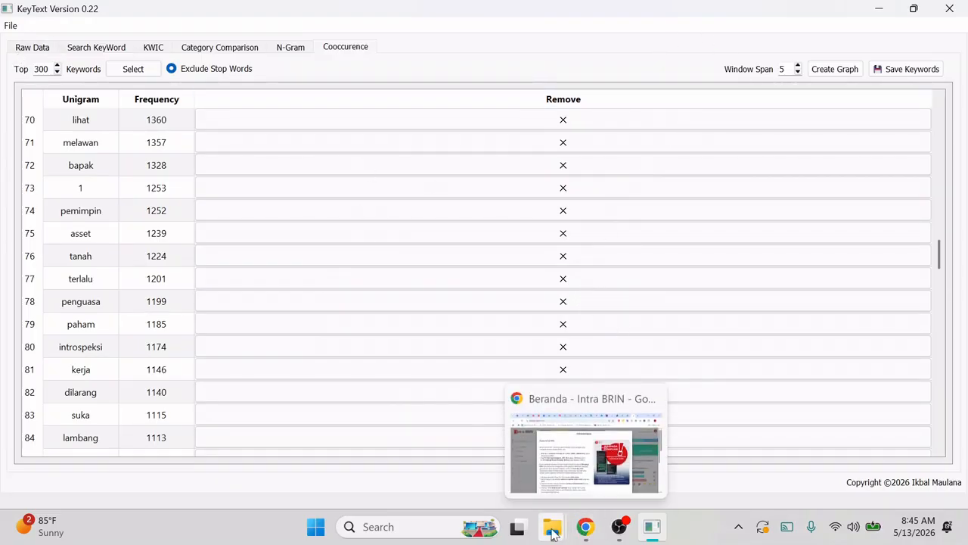
mouse_move(552, 530)
left_click(602, 479)
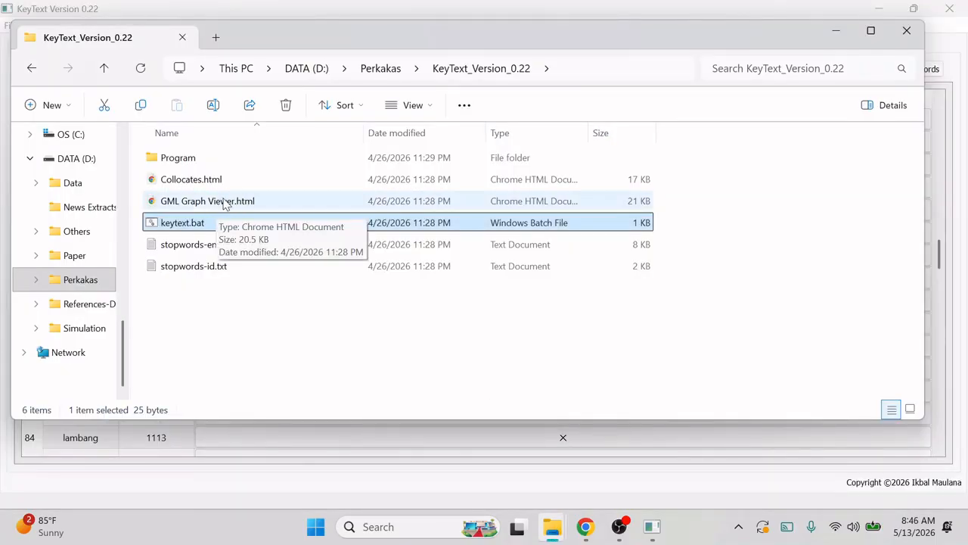
double_click(225, 203)
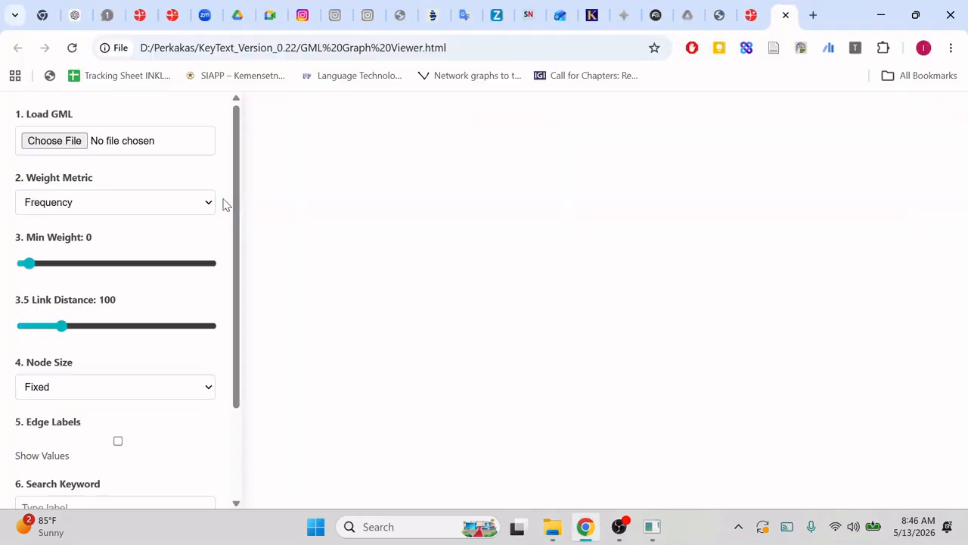
Load graph cooc 400-167.gml into the viewer from D: Paper > Cultural Studies > BenderaOnePiece > YouTube-OnePiece > Extracted Data > Graph.
left_click(64, 144)
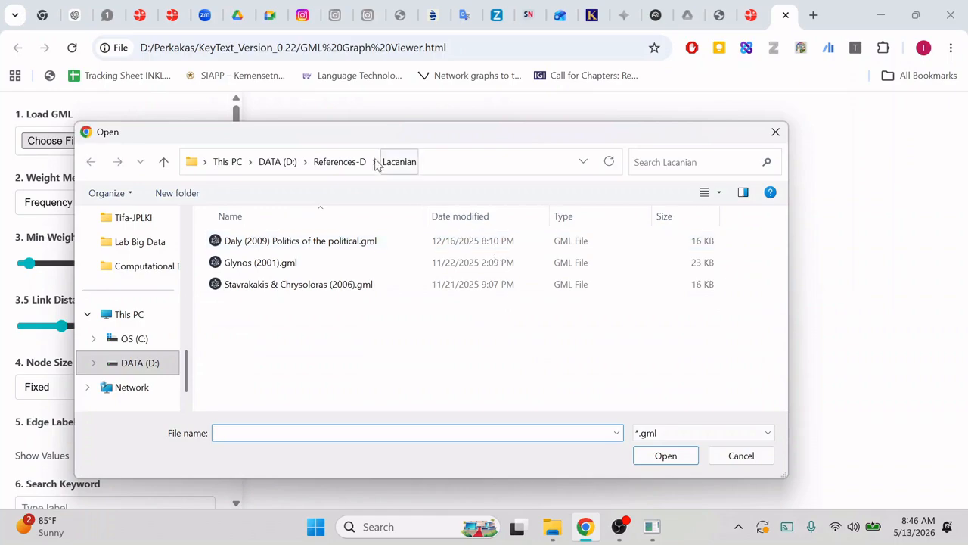
left_click(275, 168)
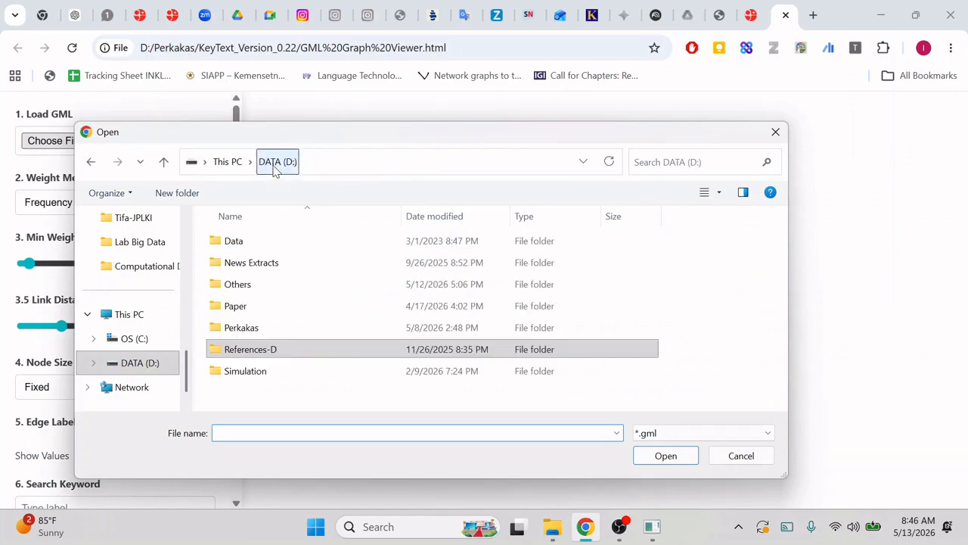
double_click(264, 306)
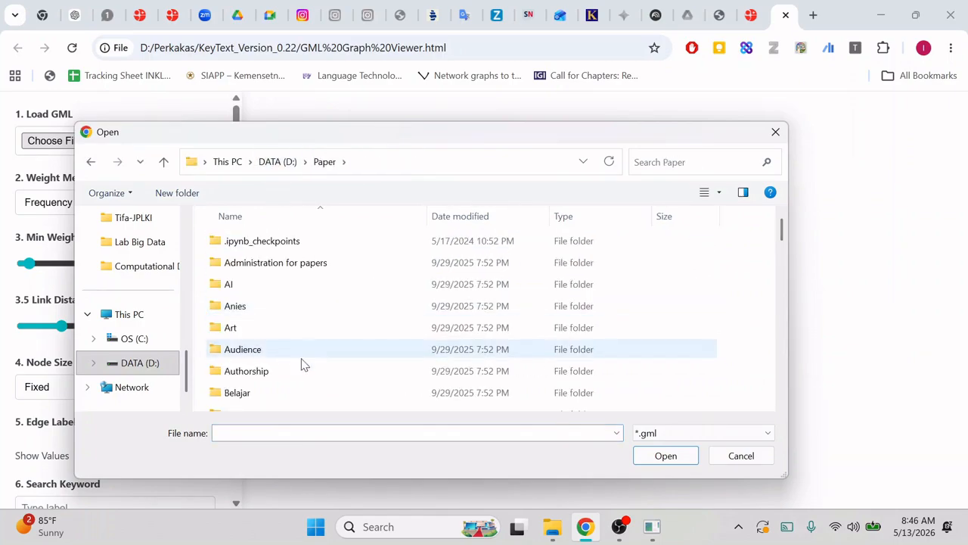
scroll(309, 354, "down", 3)
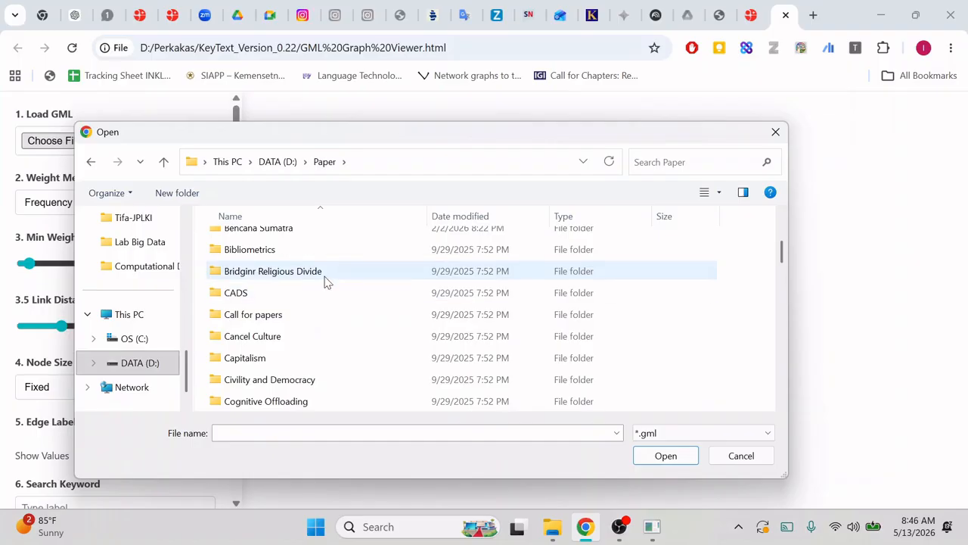
scroll(333, 382, "down", 1)
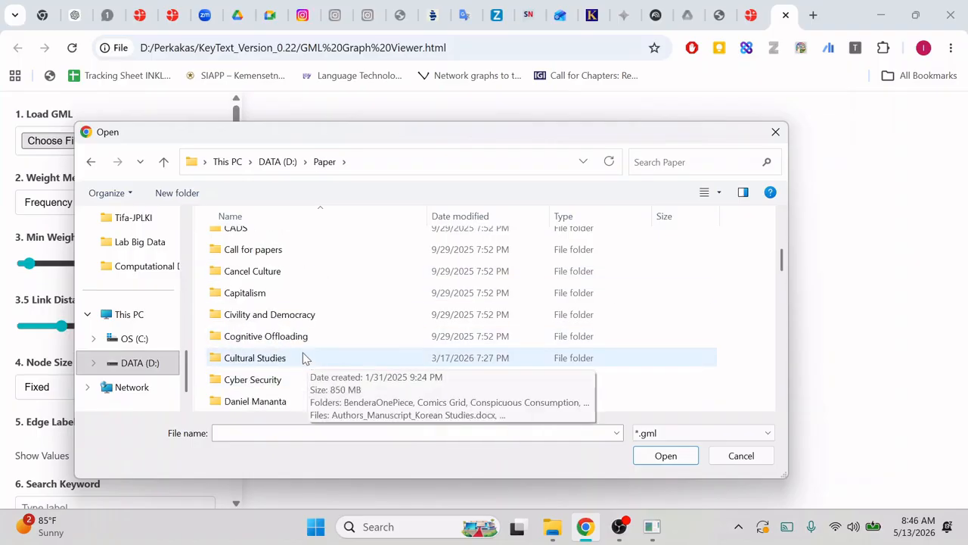
double_click(270, 359)
double_click(279, 243)
left_click(276, 265)
double_click(276, 265)
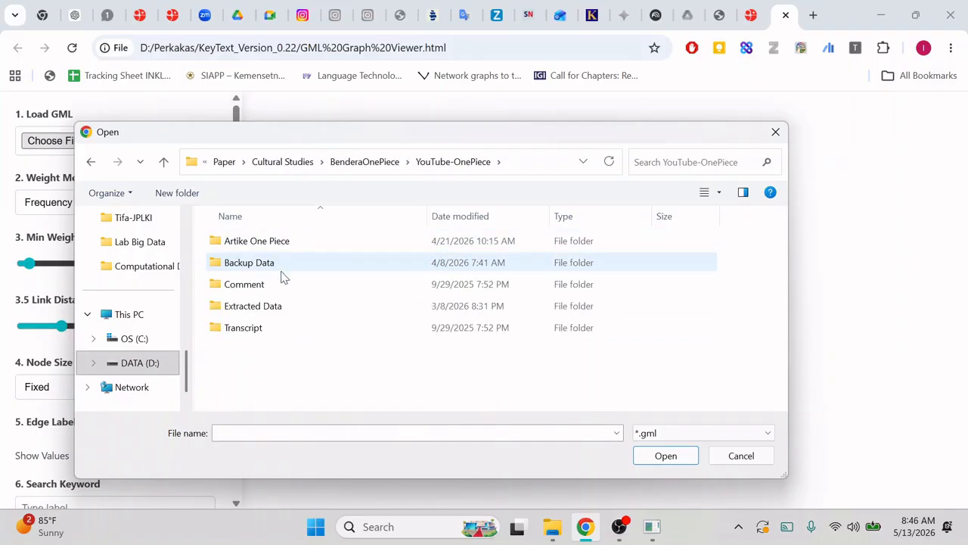
left_click(278, 307)
double_click(277, 307)
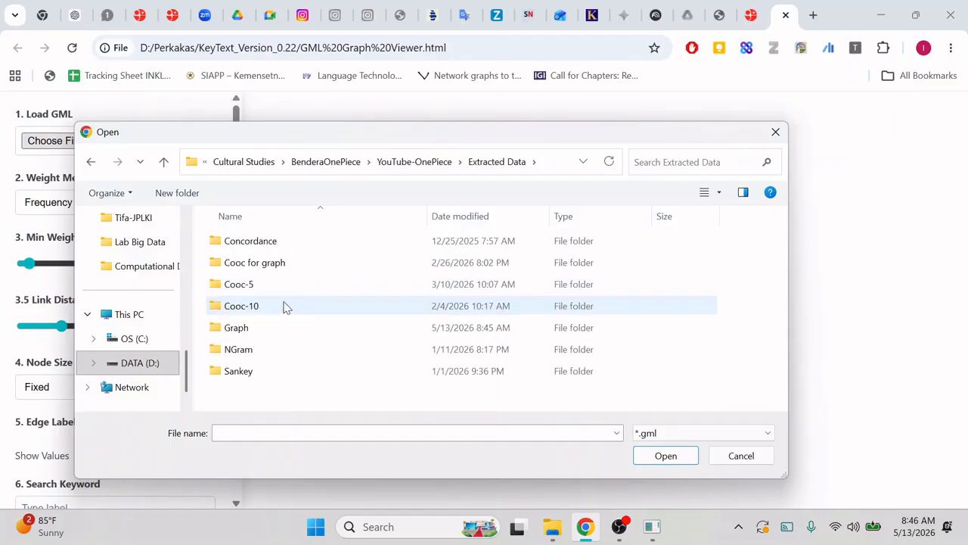
double_click(264, 328)
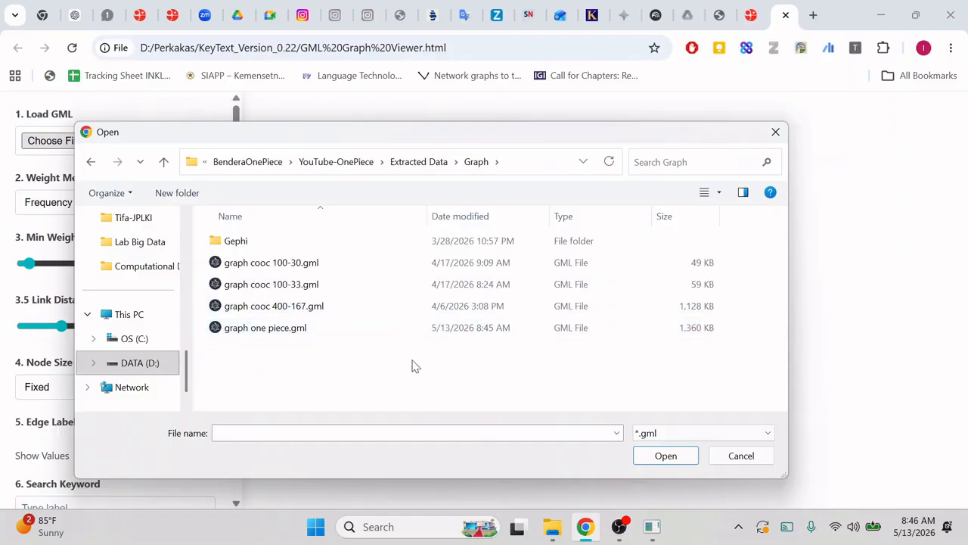
double_click(309, 310)
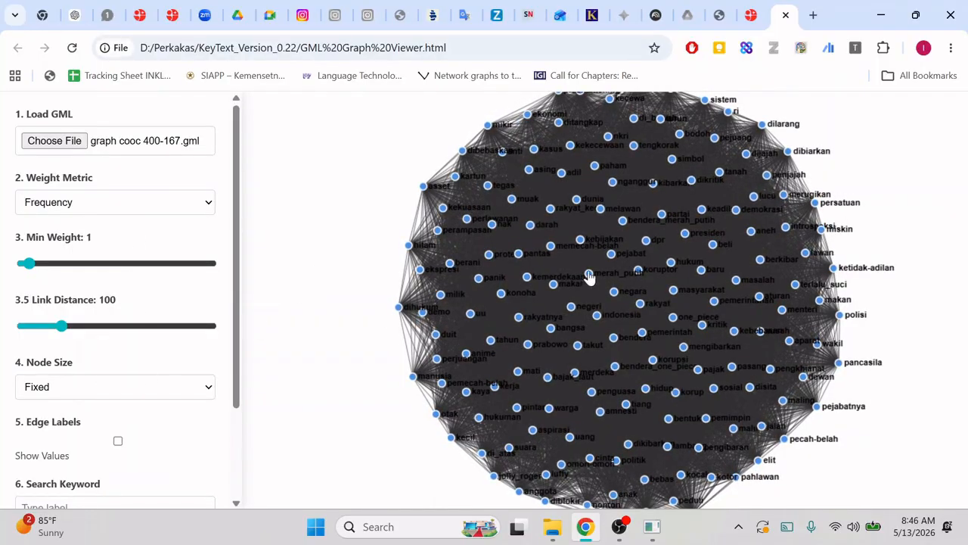
Size the graph's nodes by frequency and set the weight metric to Similarity.
left_click(123, 386)
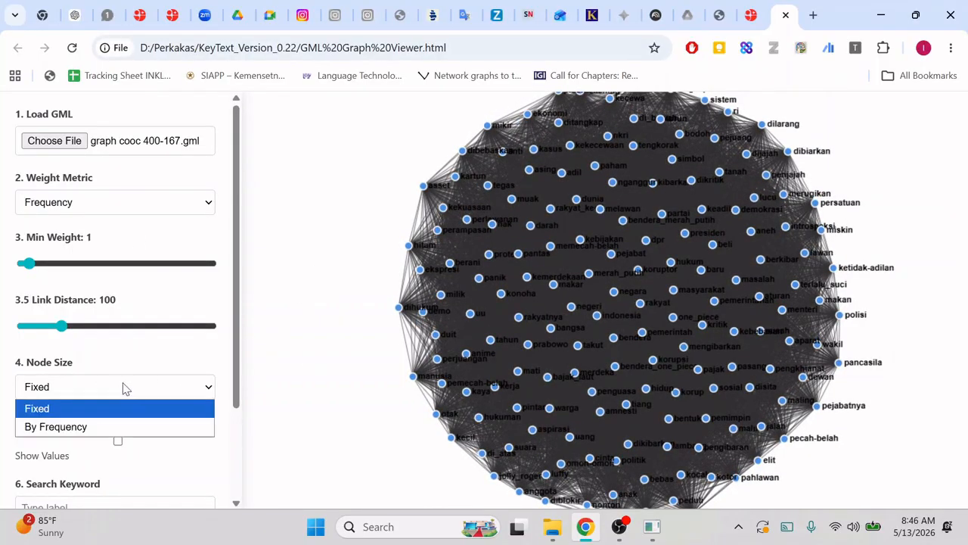
left_click(85, 428)
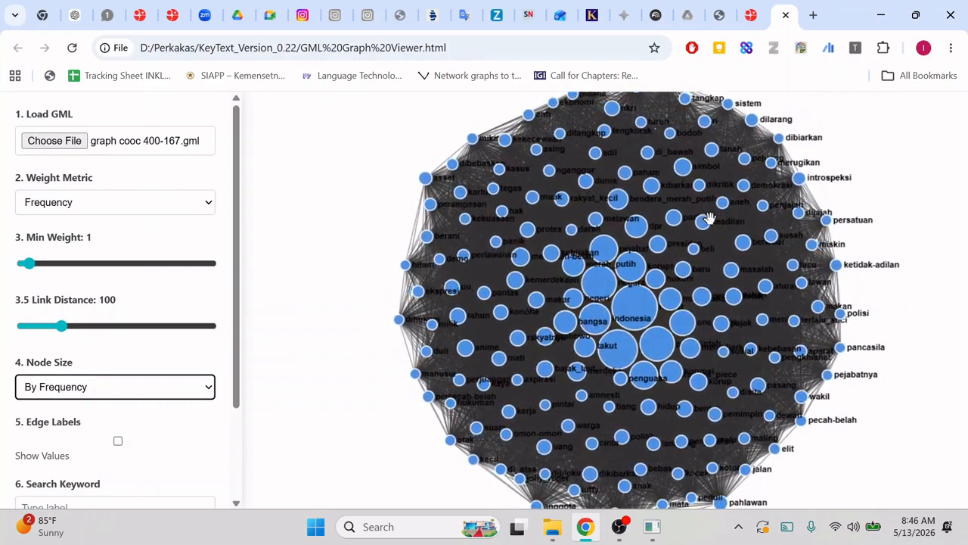
left_click(202, 206)
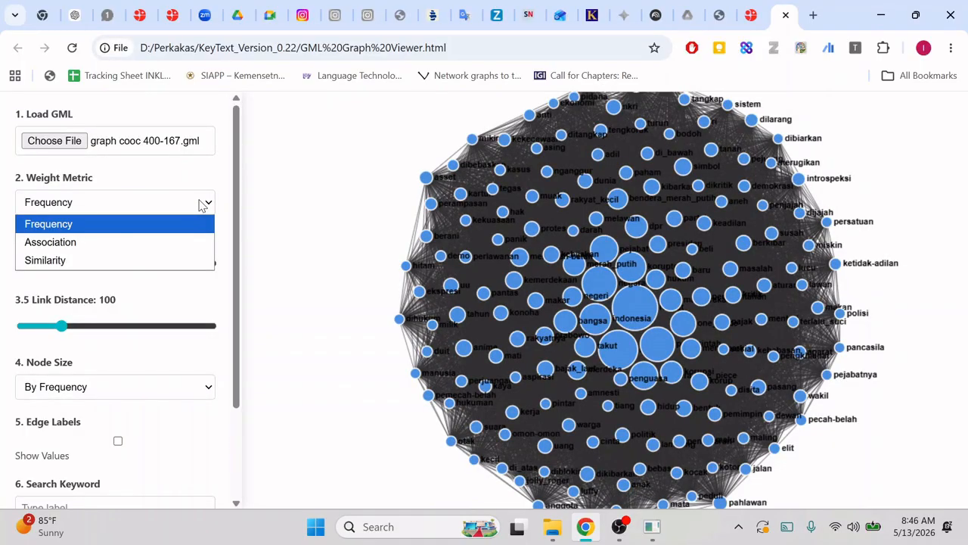
left_click(171, 261)
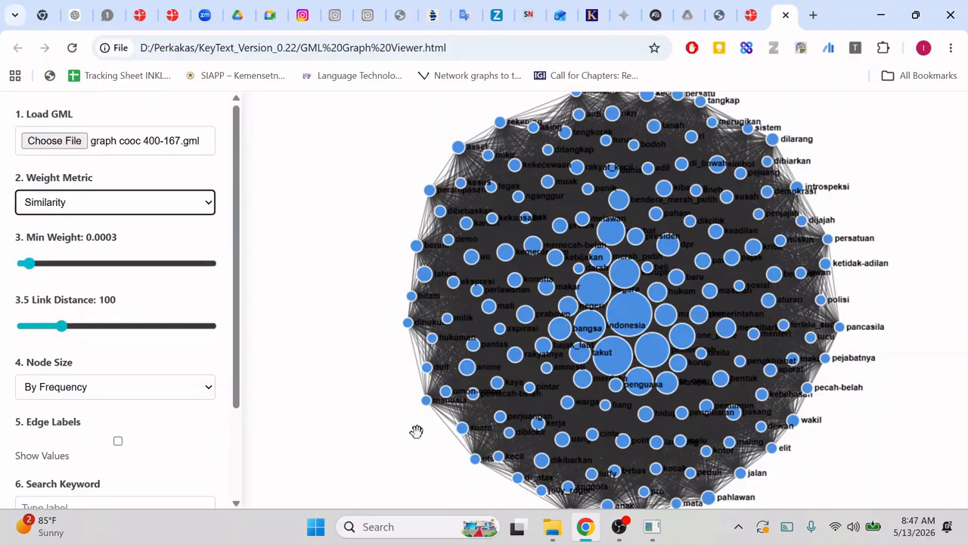
Switch back to KeyText and list the words similar to "takut" in the keyword search.
left_click(652, 528)
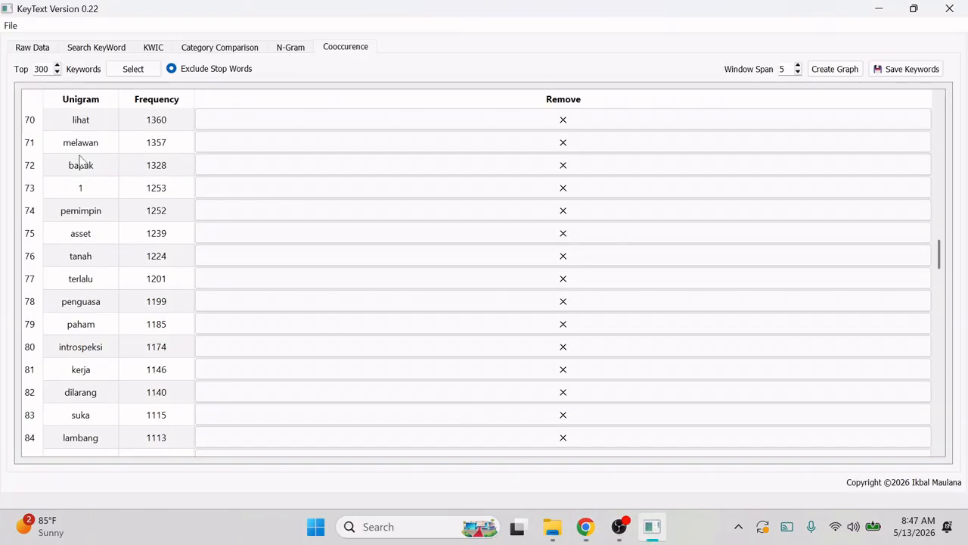
left_click(96, 47)
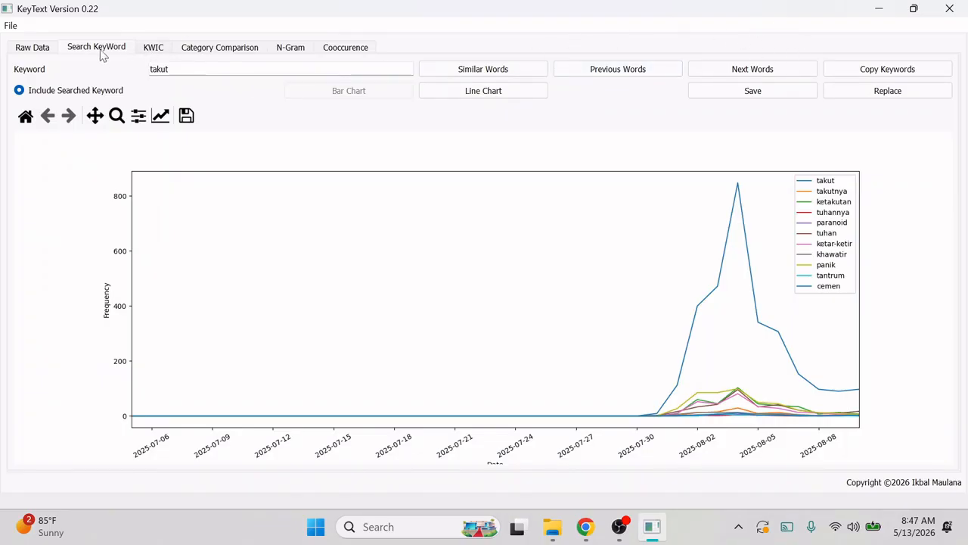
left_click(484, 69)
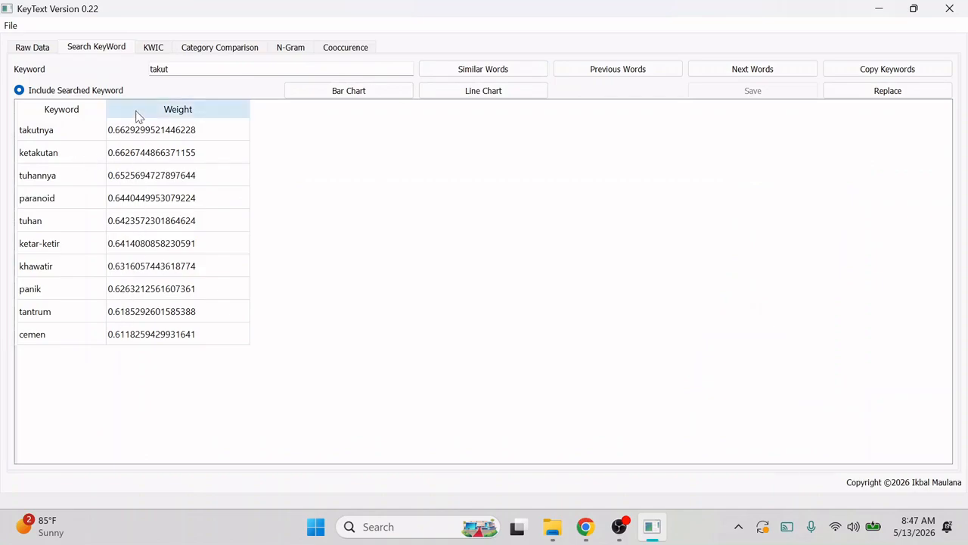
Switch to the GML graph viewer in Chrome and raise the minimum similarity weight to 0.5303.
left_click(585, 527)
left_click_drag(26, 263, 110, 274)
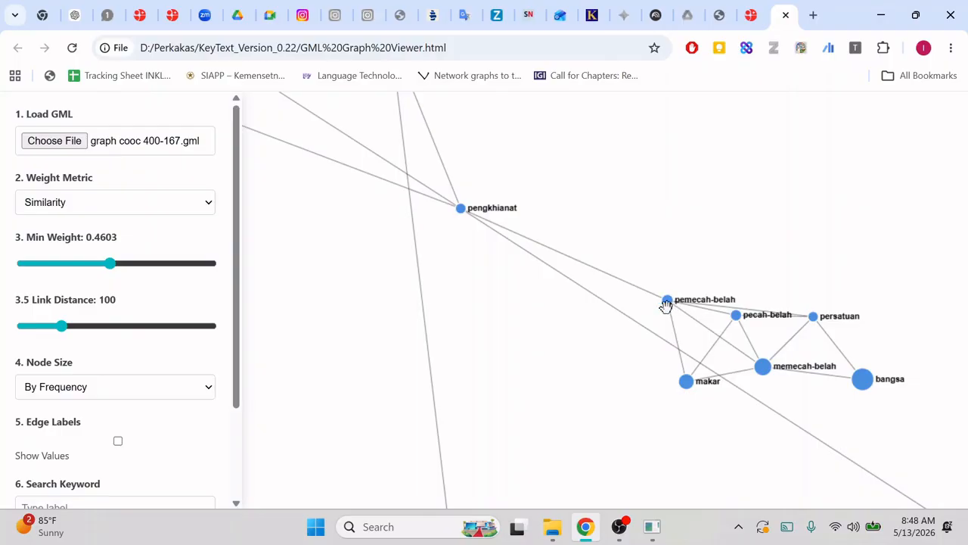
left_click_drag(116, 267, 124, 265)
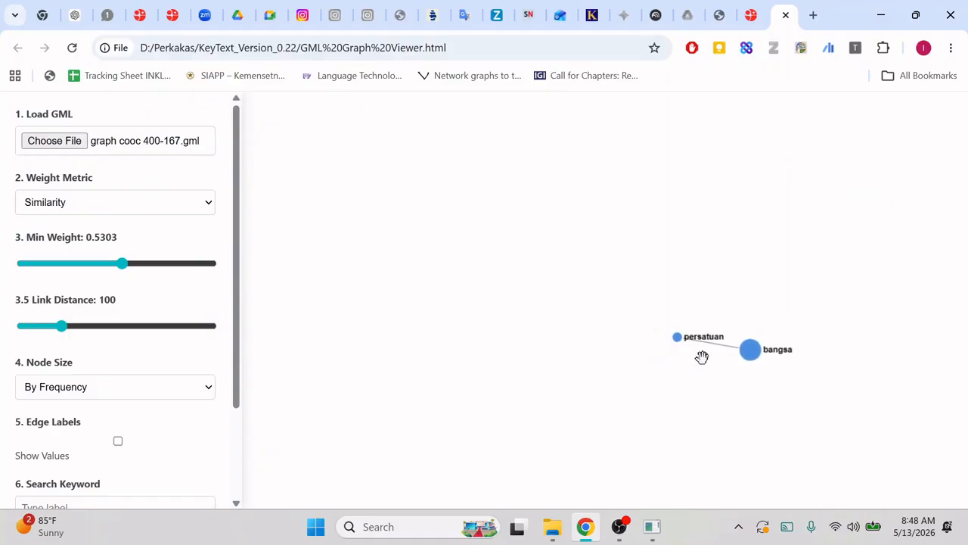
Examine the graph links from the bangsa and pemecah-belah clusters through pengkhianat to maling, koruptor and duit.
left_click_drag(491, 301, 748, 343)
left_click_drag(538, 287, 619, 324)
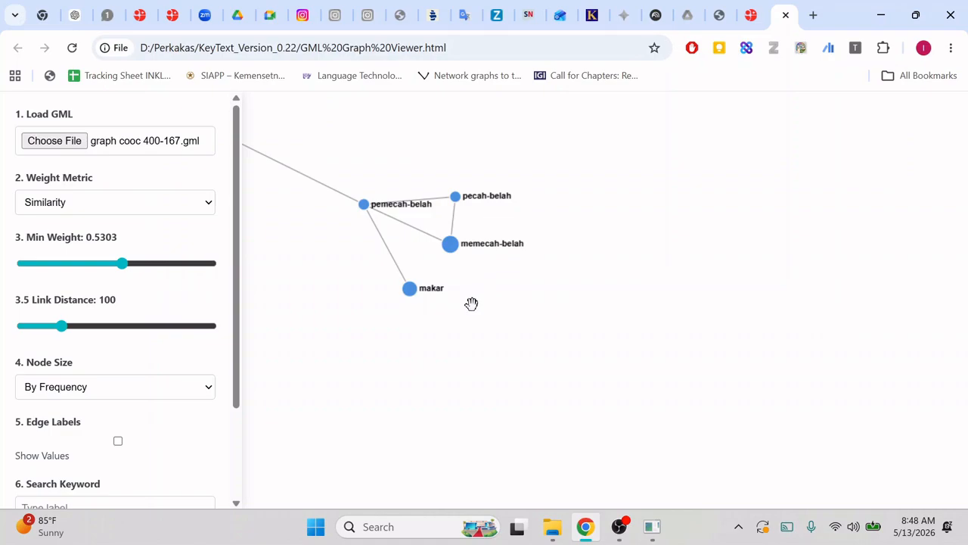
left_click_drag(471, 304, 558, 341)
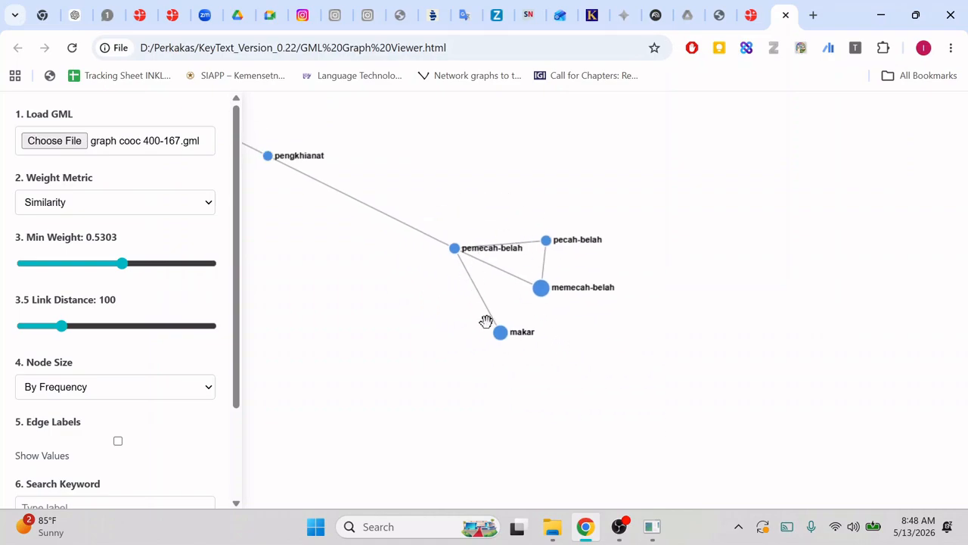
left_click_drag(307, 220, 543, 322)
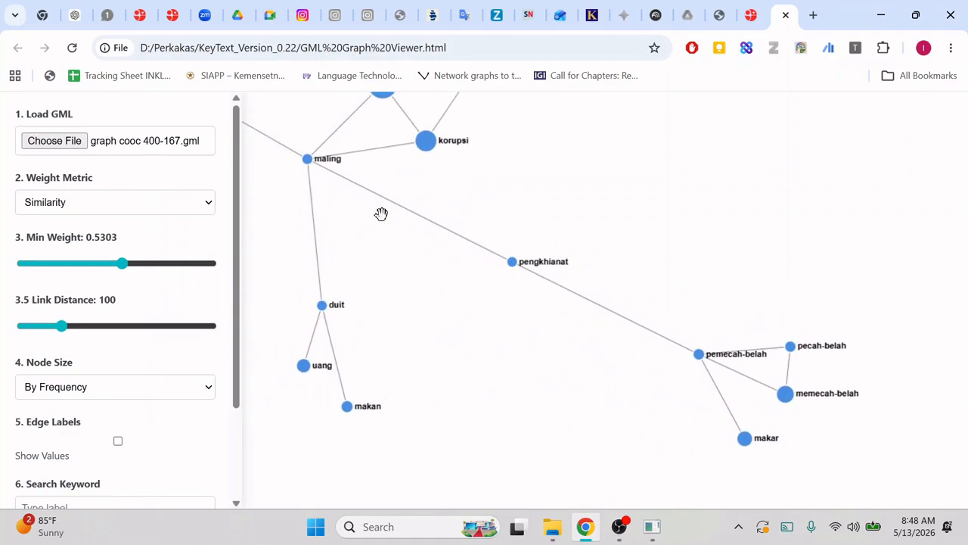
left_click_drag(331, 192, 380, 251)
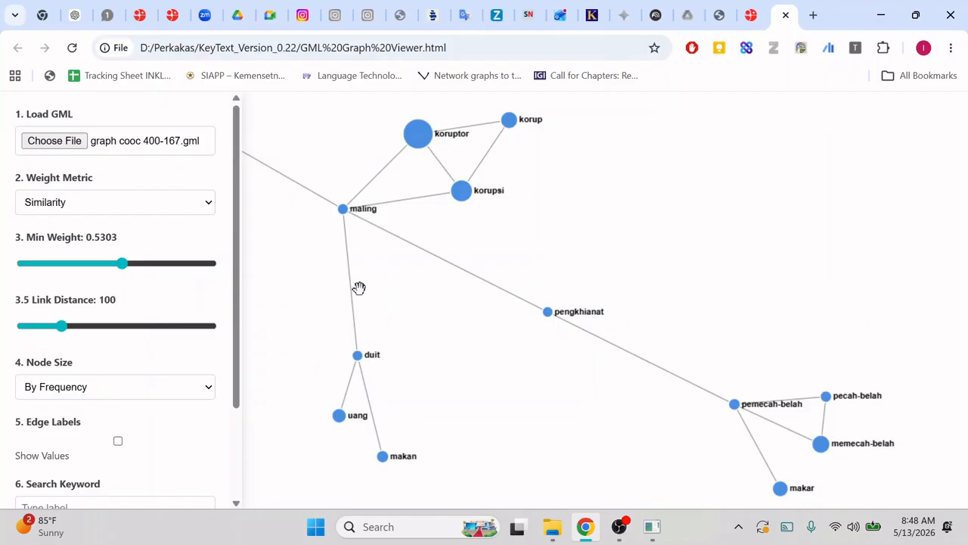
left_click_drag(401, 314, 458, 314)
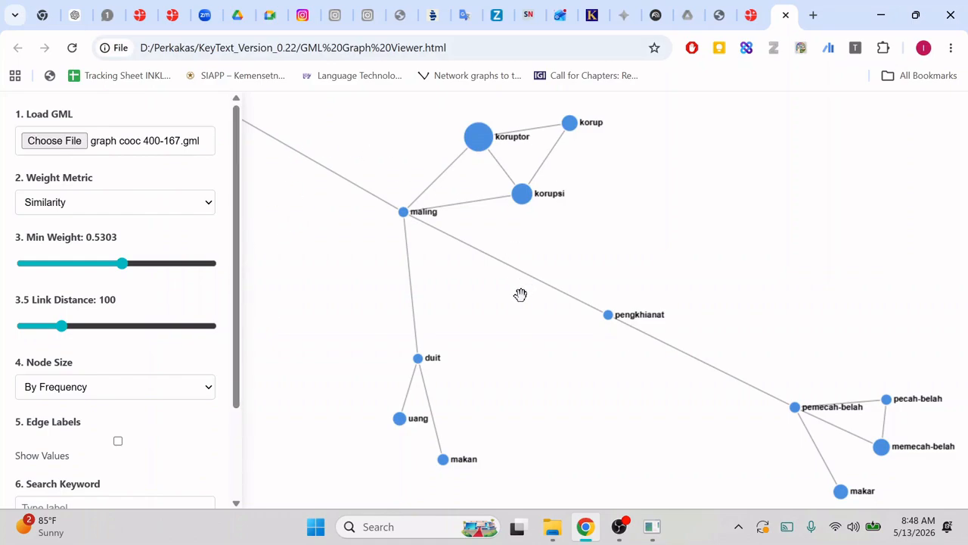
left_click_drag(515, 300, 510, 302)
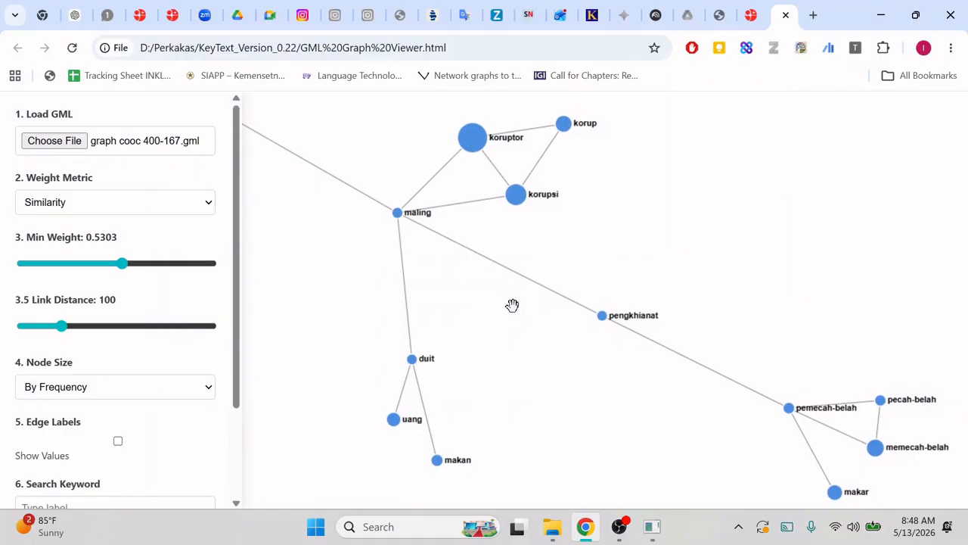
left_click_drag(503, 312, 553, 333)
left_click_drag(431, 279, 627, 352)
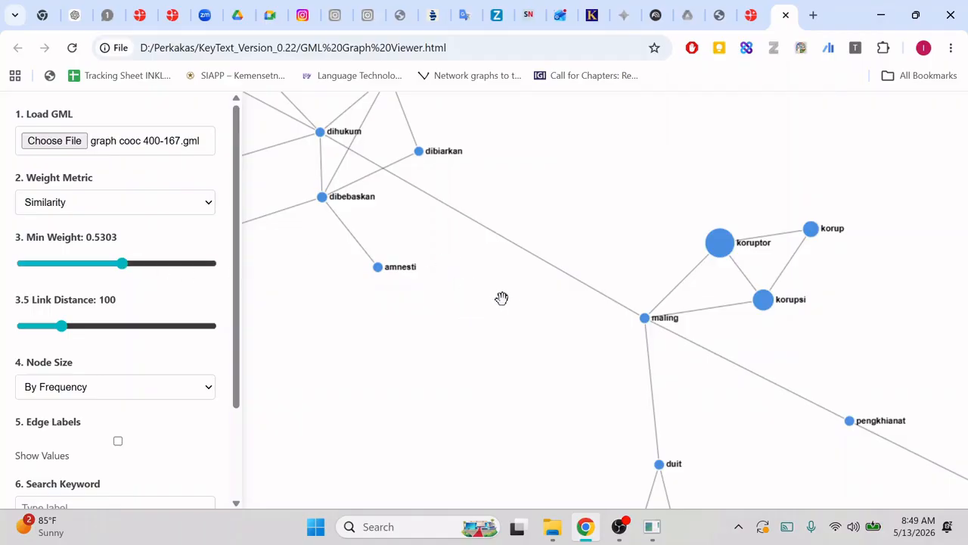
Examine the graph links around dihukum, dibebaskan, disita and asset, and the chain from perampasan to kebijakan.
left_click_drag(497, 295, 635, 393)
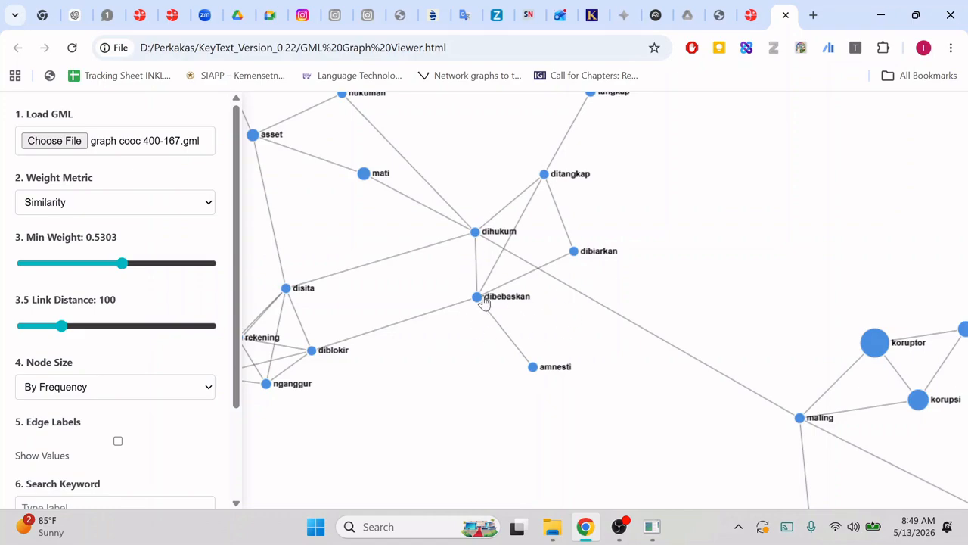
left_click_drag(466, 279, 550, 291)
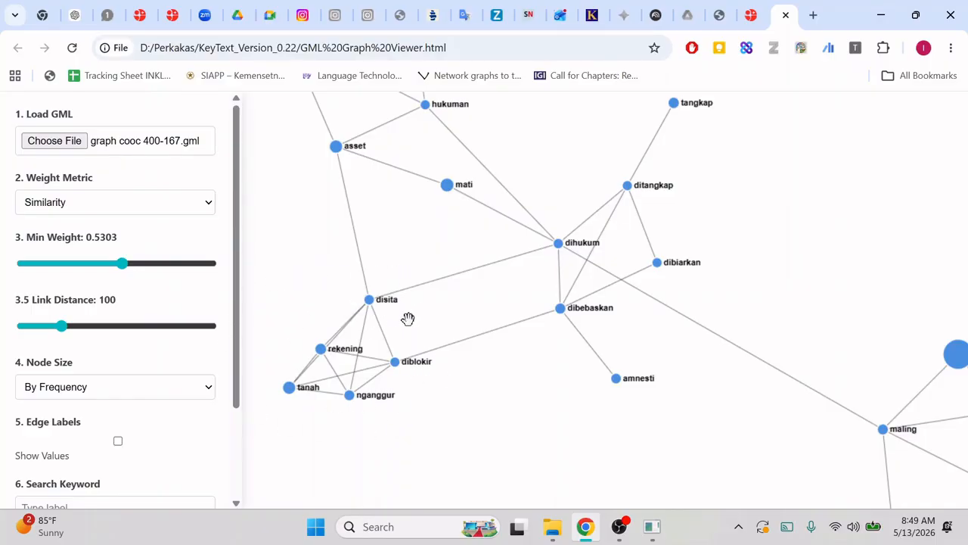
left_click_drag(602, 273, 749, 432)
left_click_drag(618, 322, 701, 440)
left_click_drag(504, 287, 653, 454)
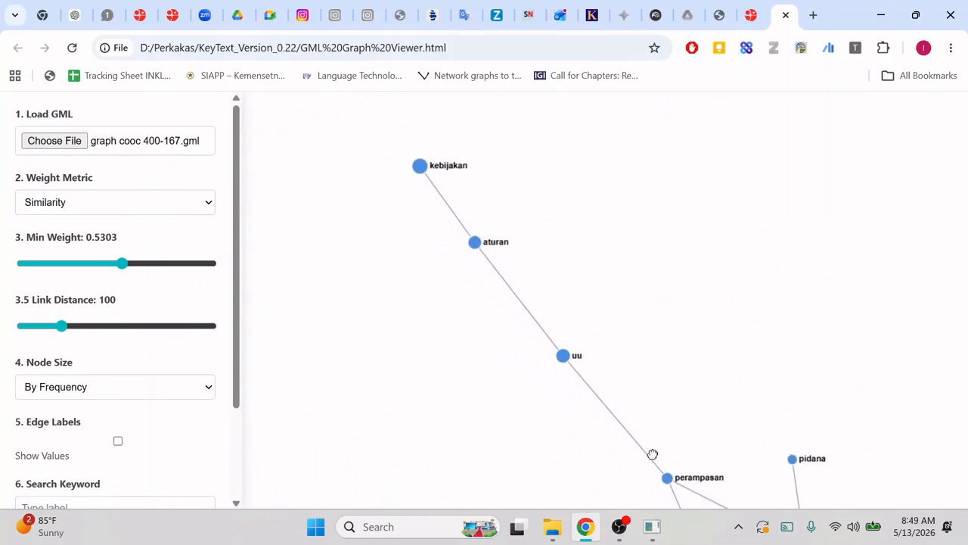
left_click_drag(650, 399, 629, 388)
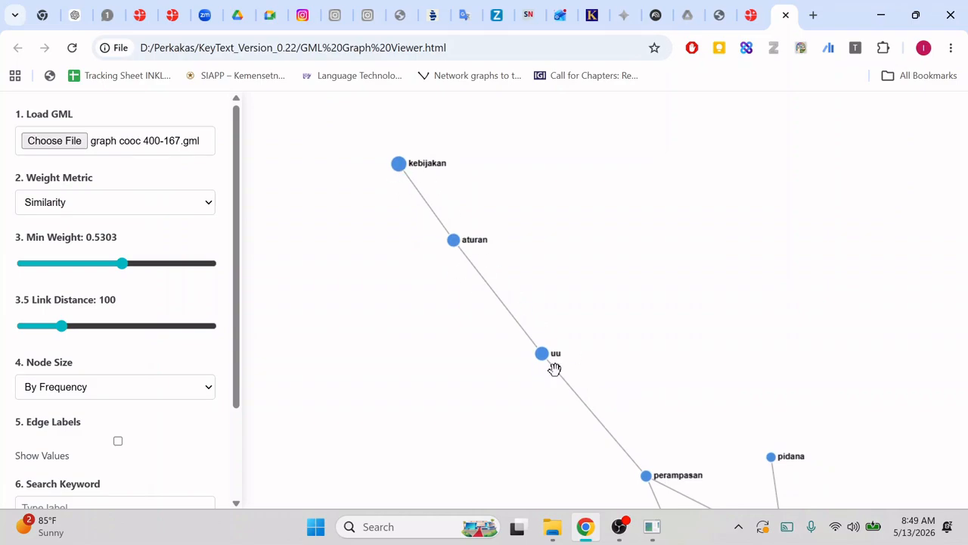
left_click_drag(562, 419, 333, 85)
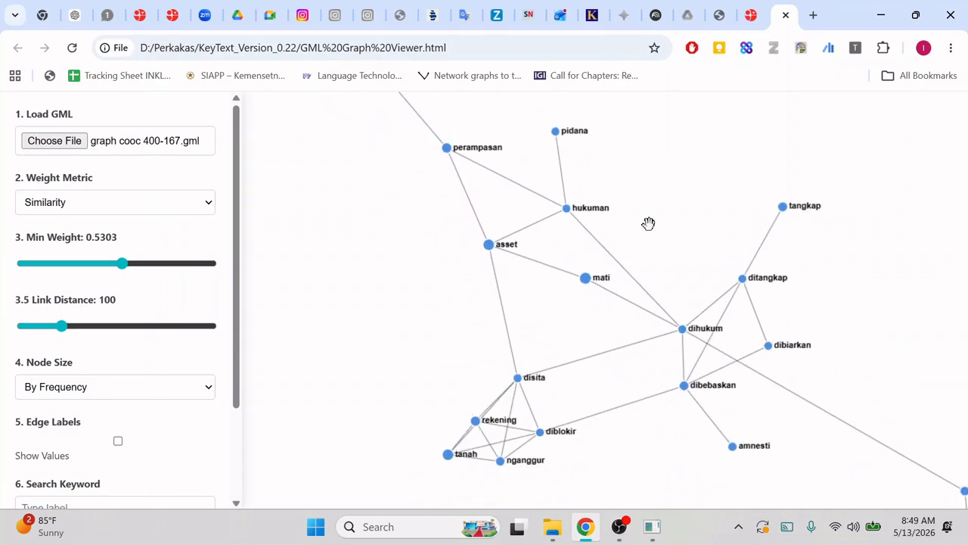
scroll(635, 220, "down", 5)
scroll(735, 295, "up", 3)
left_click_drag(735, 295, 620, 295)
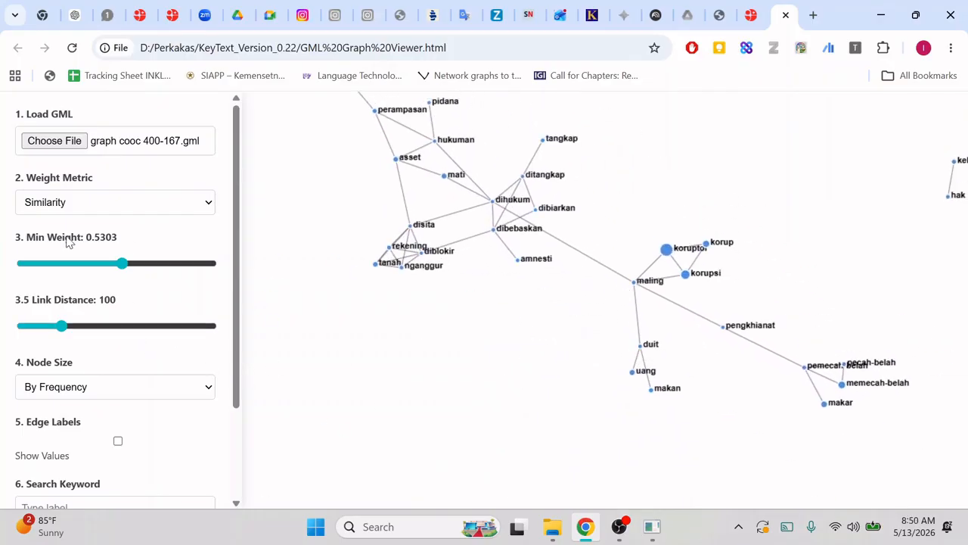
Set the weight metric to Association with the graph recentred, and raise the minimum weight to 11.478.
left_click(98, 209)
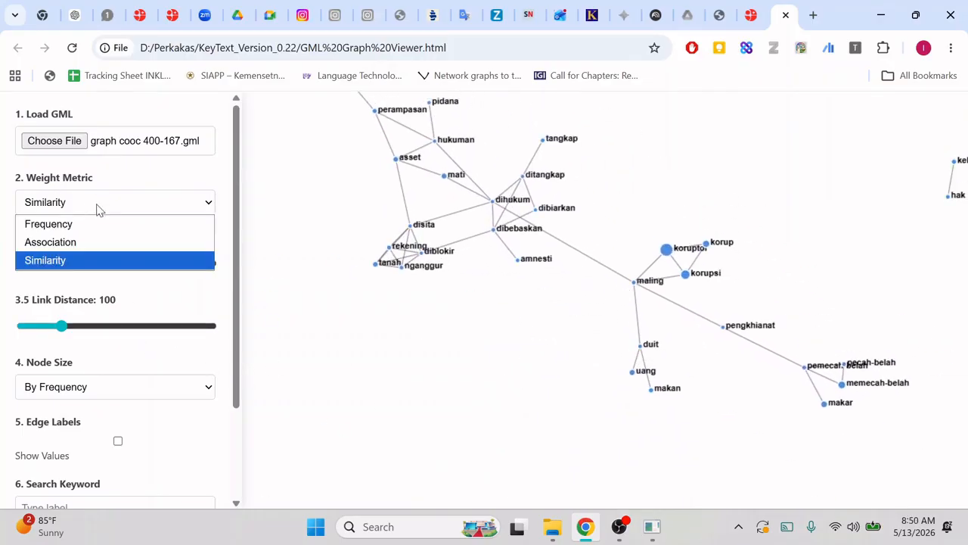
left_click(85, 242)
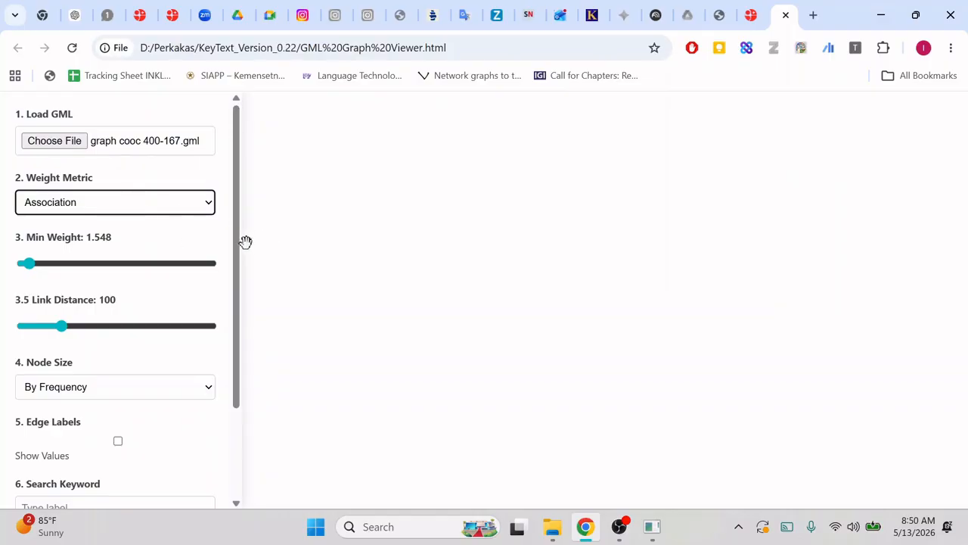
left_click_drag(237, 260, 249, 363)
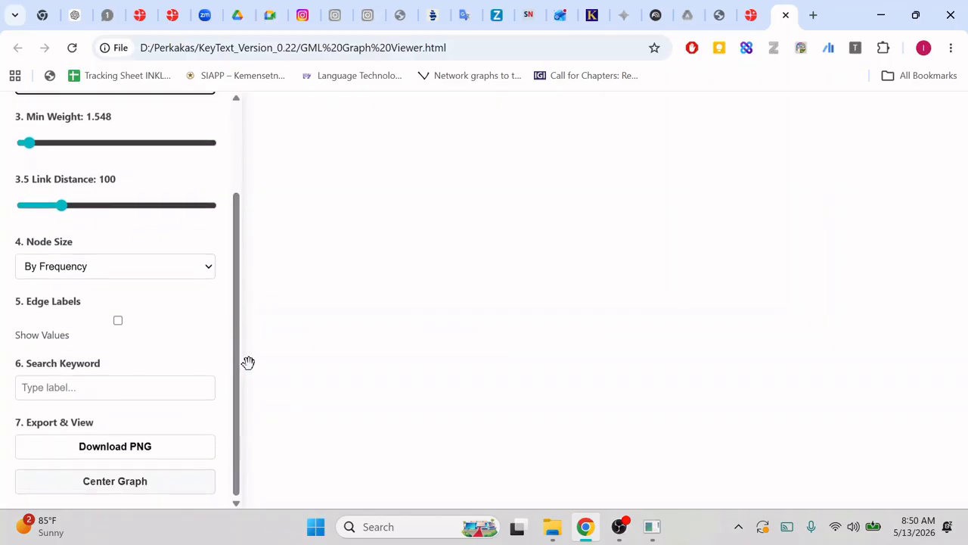
left_click(119, 483)
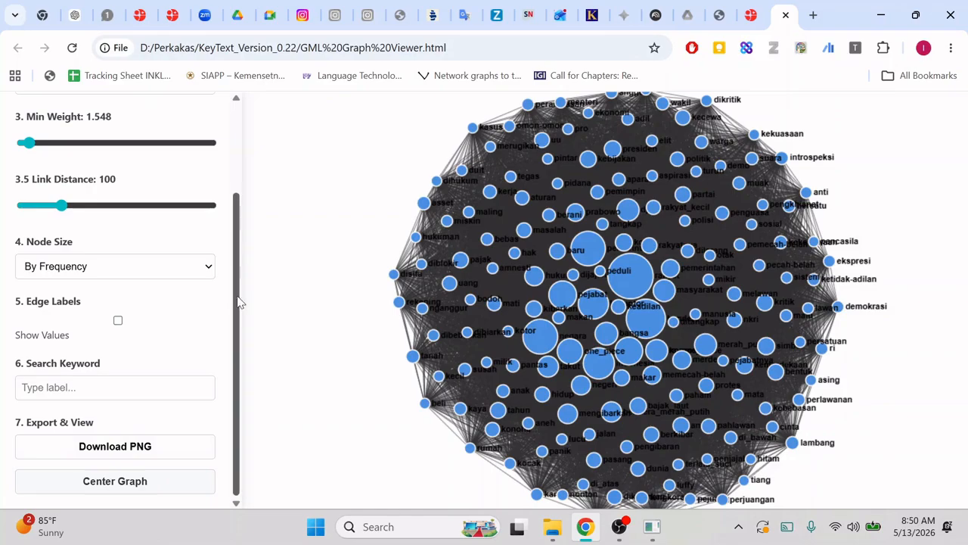
left_click_drag(242, 303, 233, 201)
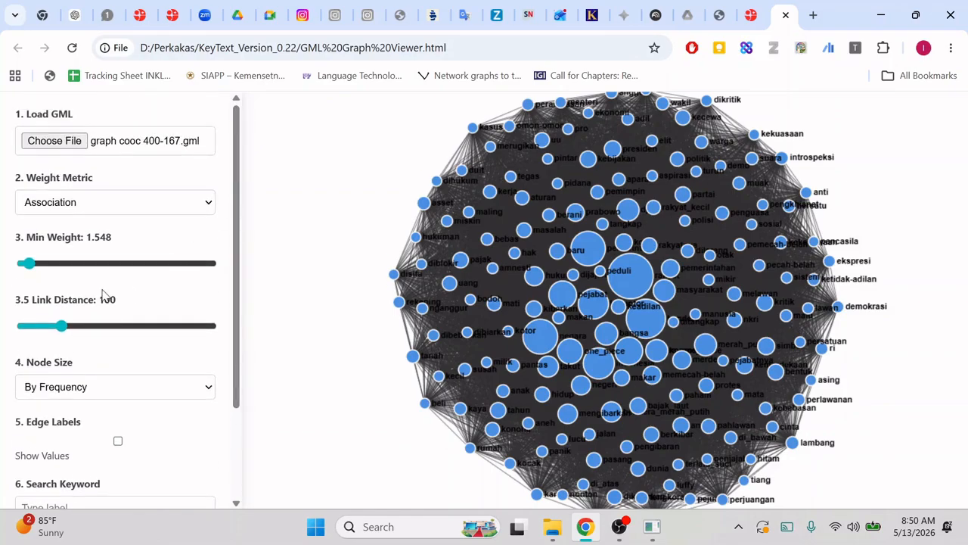
left_click_drag(31, 268, 157, 286)
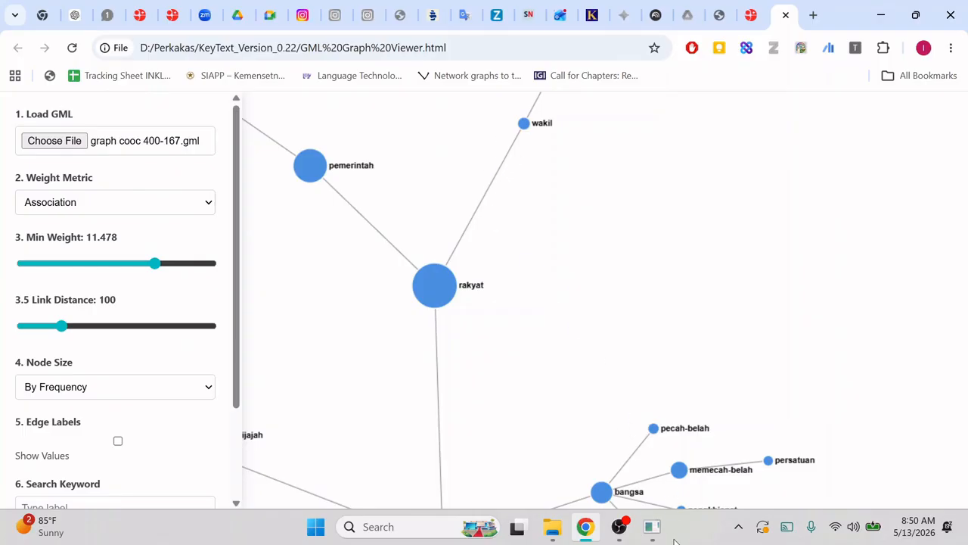
Switch to KeyText and display the cooccurrence keyword list with its window span setting.
mouse_move(653, 532)
left_click(652, 532)
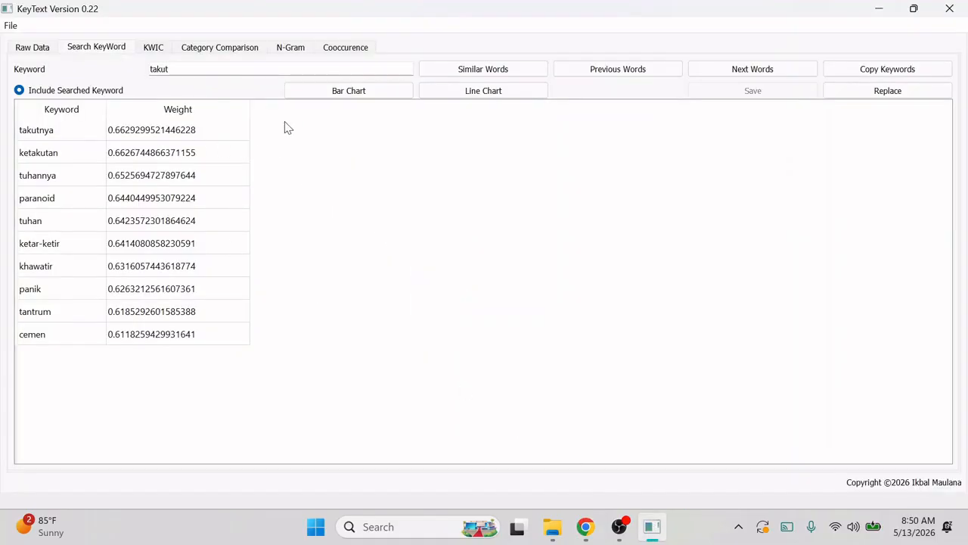
left_click(345, 47)
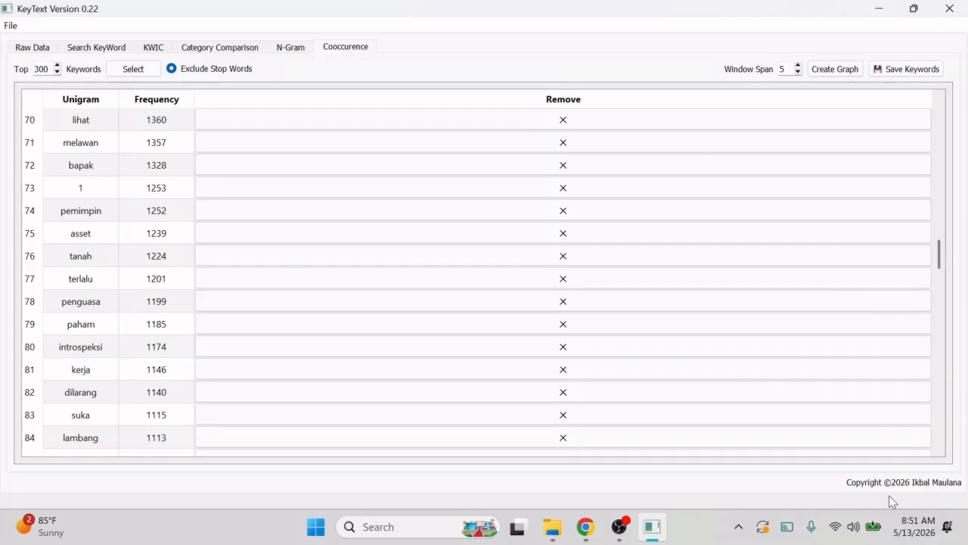
Switch back to the graph viewer in Chrome, show the edge values, and inspect them on rakyat's links to pemerintah and wakil.
left_click(584, 526)
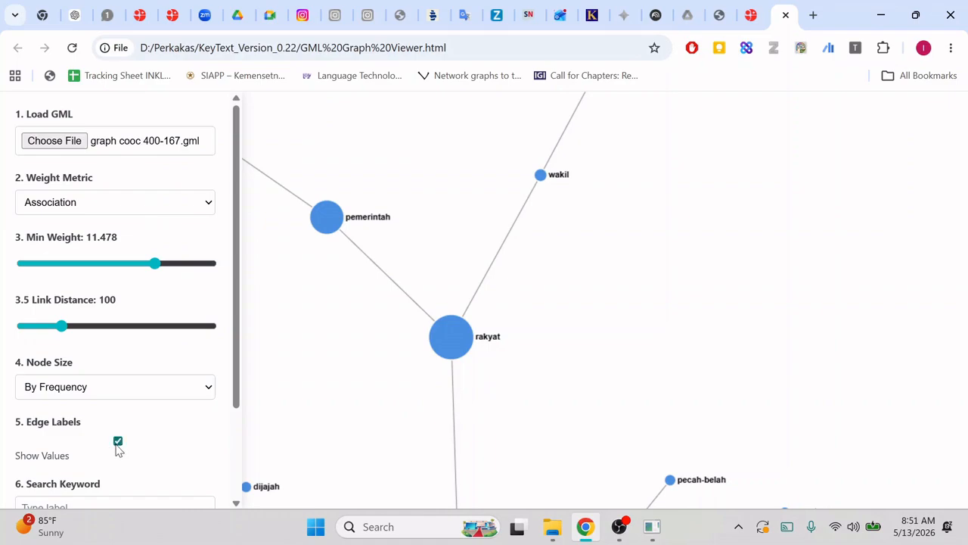
scroll(568, 331, "up", 3)
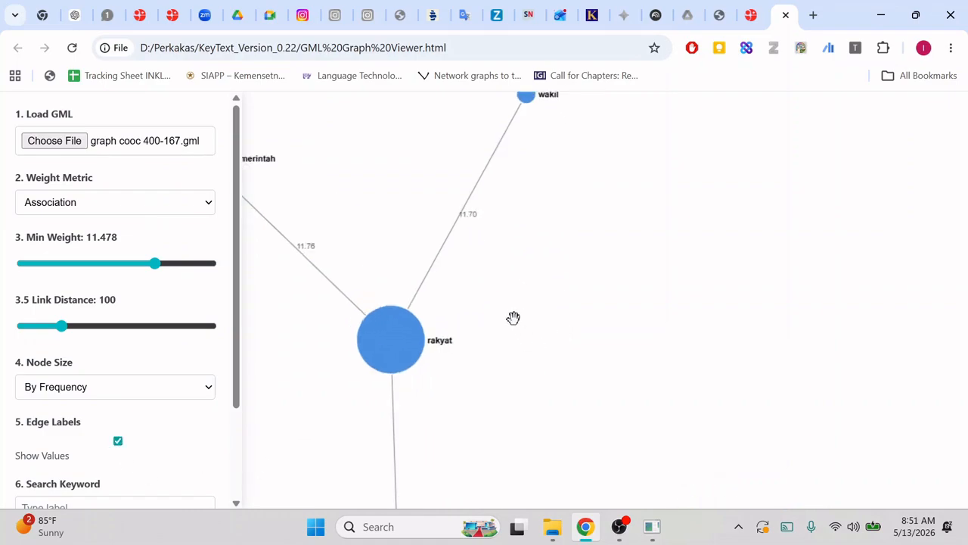
left_click_drag(514, 320, 635, 351)
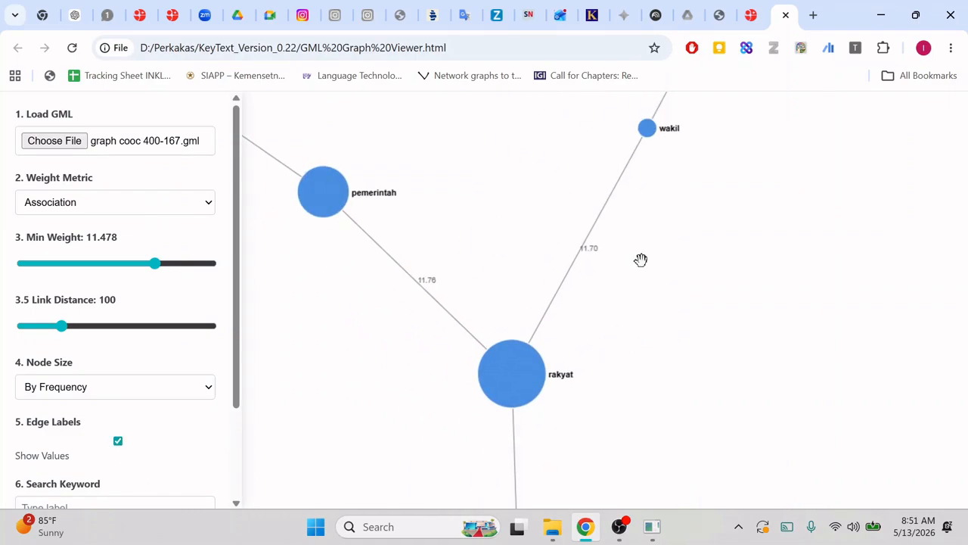
scroll(621, 272, "up", 2)
left_click_drag(585, 280, 591, 319)
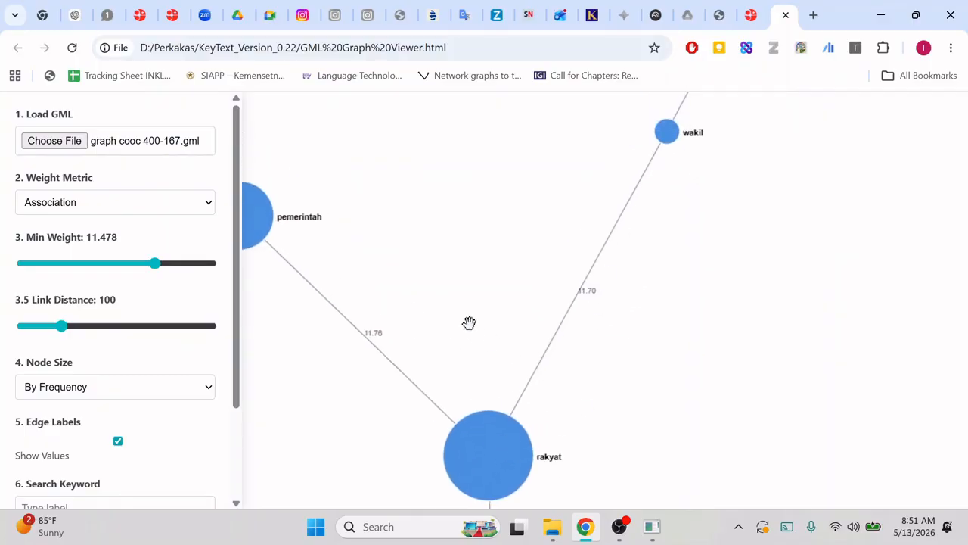
left_click_drag(475, 333, 598, 194)
scroll(588, 242, "down", 3)
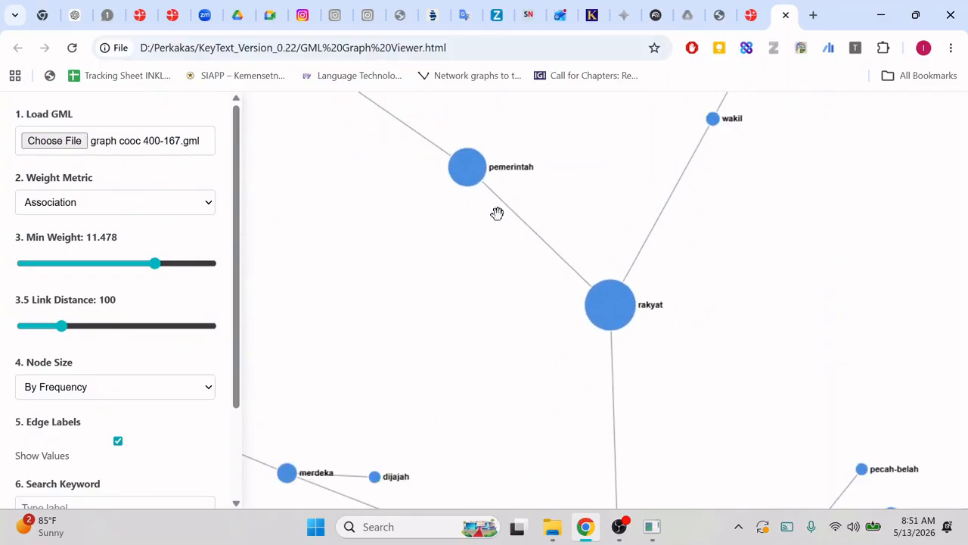
Examine the association values on the links from bangsa to pecah-belah, memecah-belah, pengkhianat and pemecah-belah.
left_click_drag(696, 408, 635, 211)
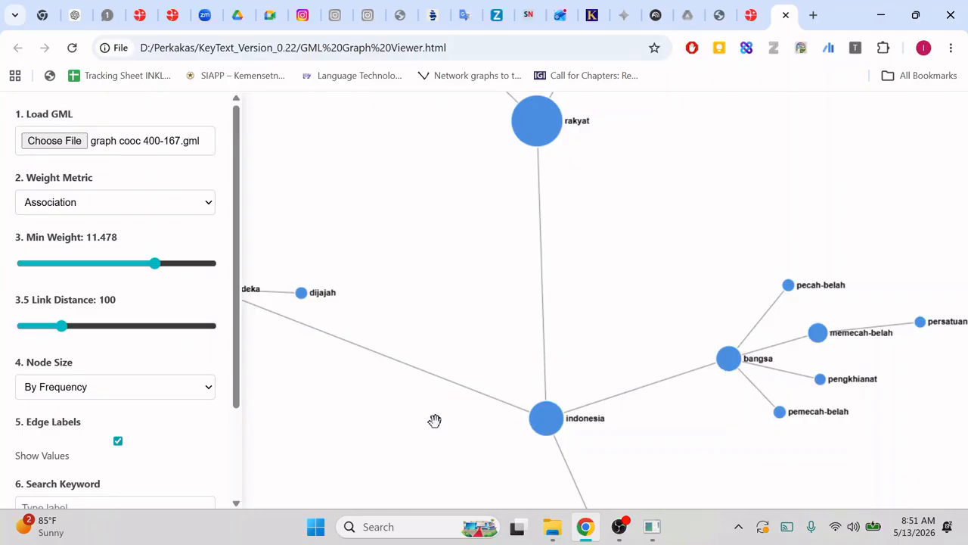
left_click_drag(720, 425, 514, 404)
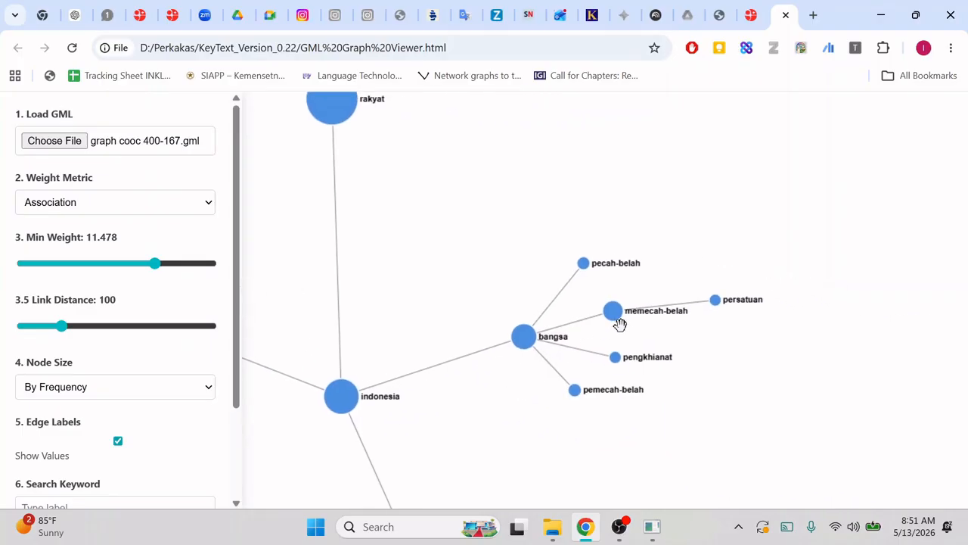
scroll(619, 339, "up", 2)
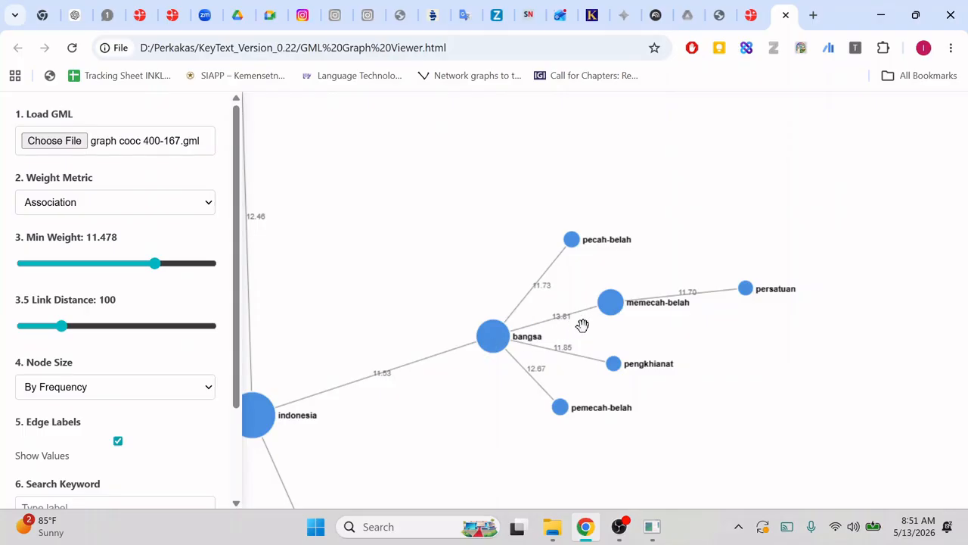
scroll(580, 331, "up", 3)
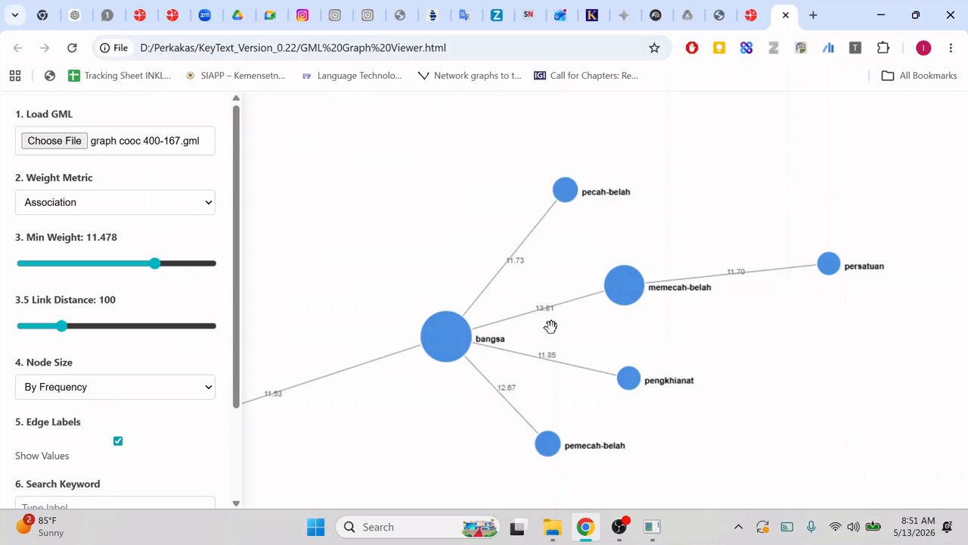
scroll(554, 316, "up", 2)
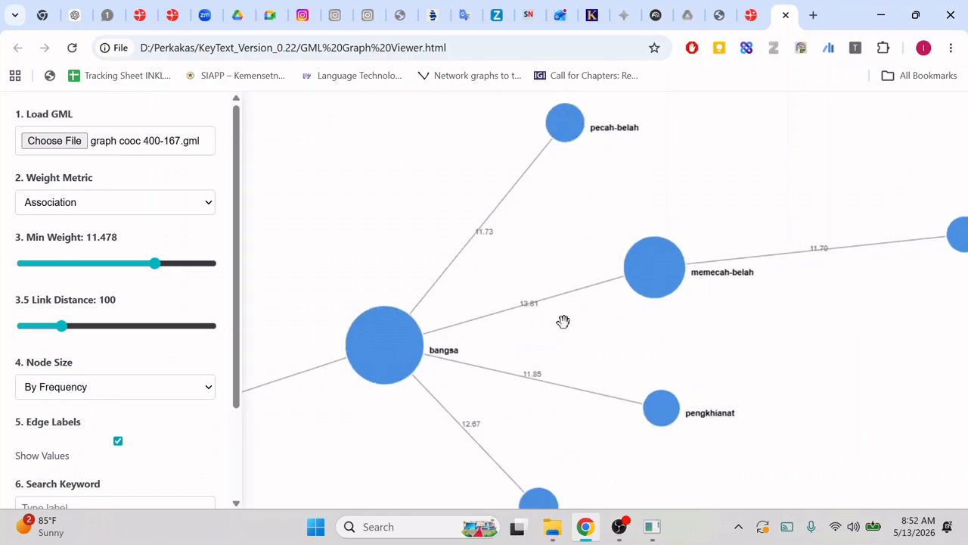
left_click_drag(528, 323, 577, 336)
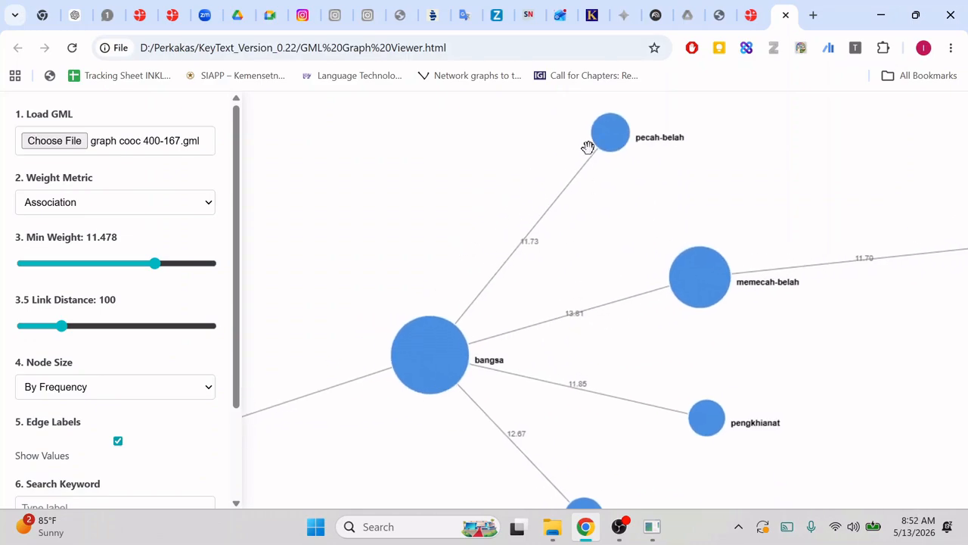
left_click_drag(638, 376, 624, 280)
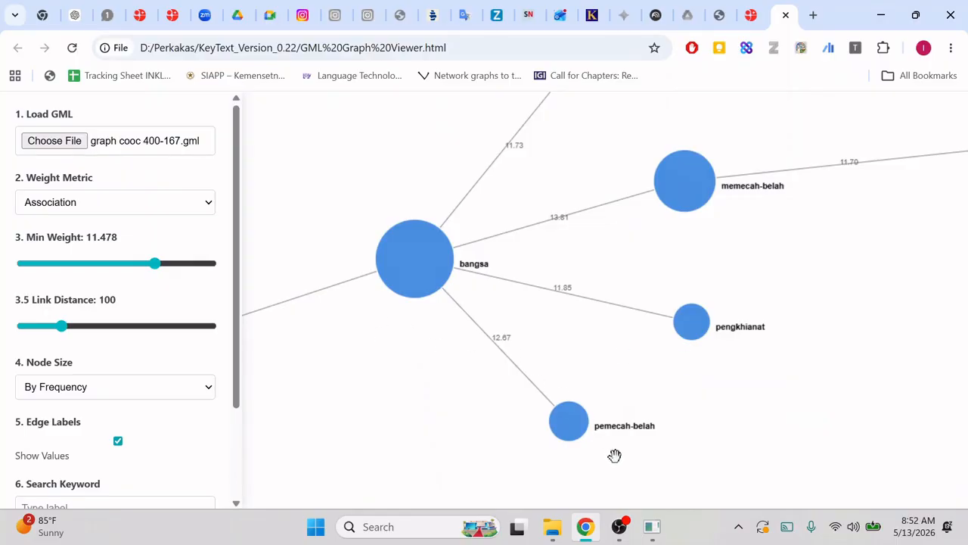
Examine the association values along indonesia, merdeka and tahun, and within the cluster of disita, diblokir, rekening, tanah and nganggur.
scroll(471, 371, "down", 4)
left_click_drag(429, 405, 800, 343)
scroll(574, 257, "down", 3)
left_click_drag(434, 222, 655, 304)
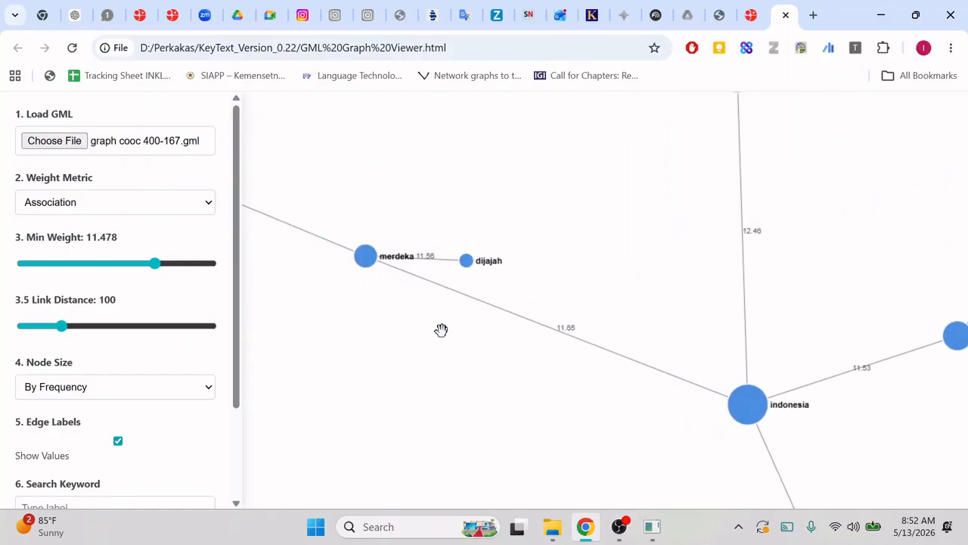
left_click_drag(444, 330, 491, 348)
left_click_drag(428, 315, 858, 493)
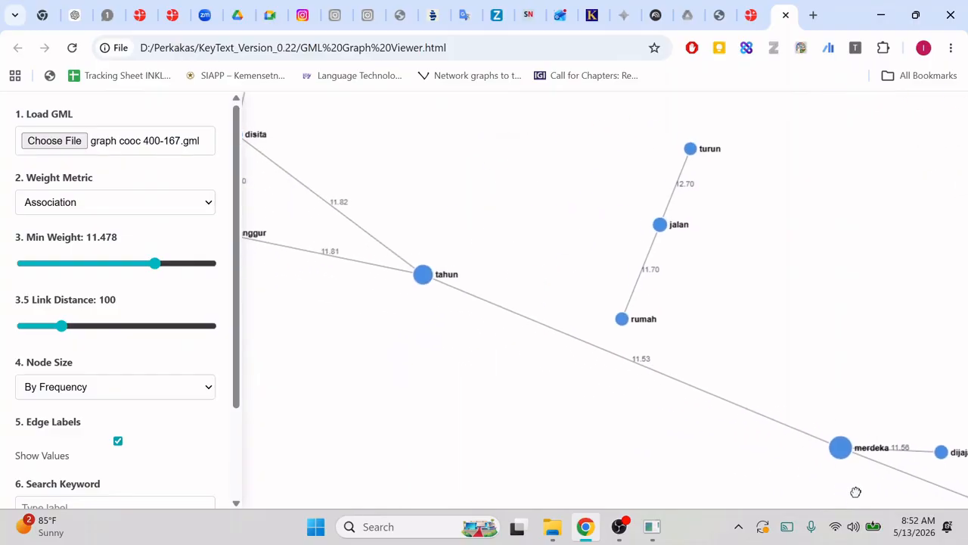
left_click_drag(403, 454, 573, 515)
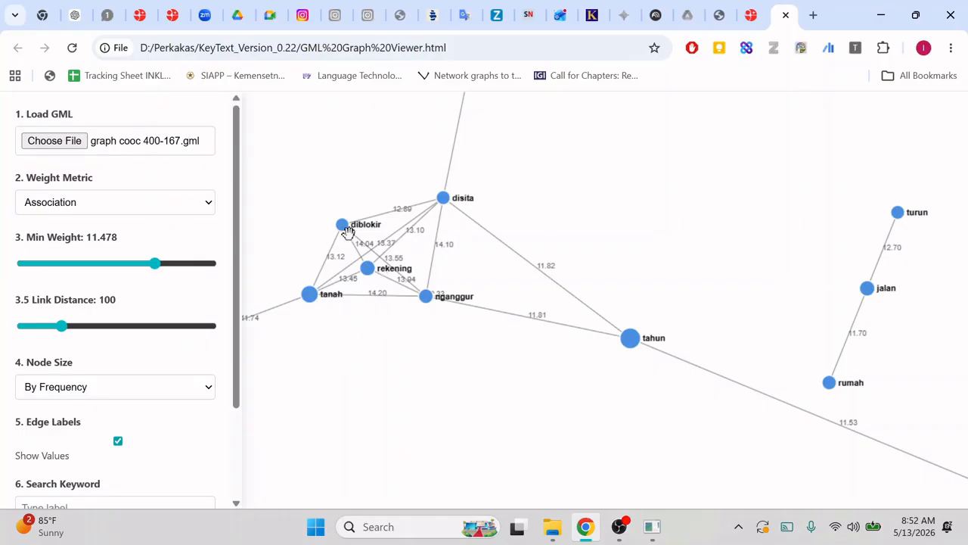
left_click_drag(350, 235, 443, 198)
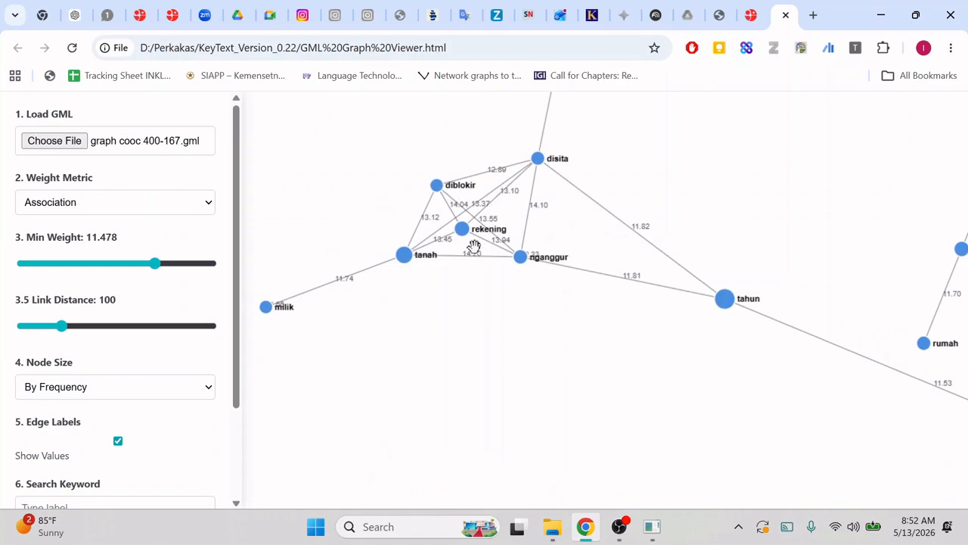
left_click_drag(514, 324, 392, 354)
Examine the keyword network around bendera, following its branches through bendera_one_piece and bendera_merah_putih down to dilarang.
scroll(446, 361, "down", 5)
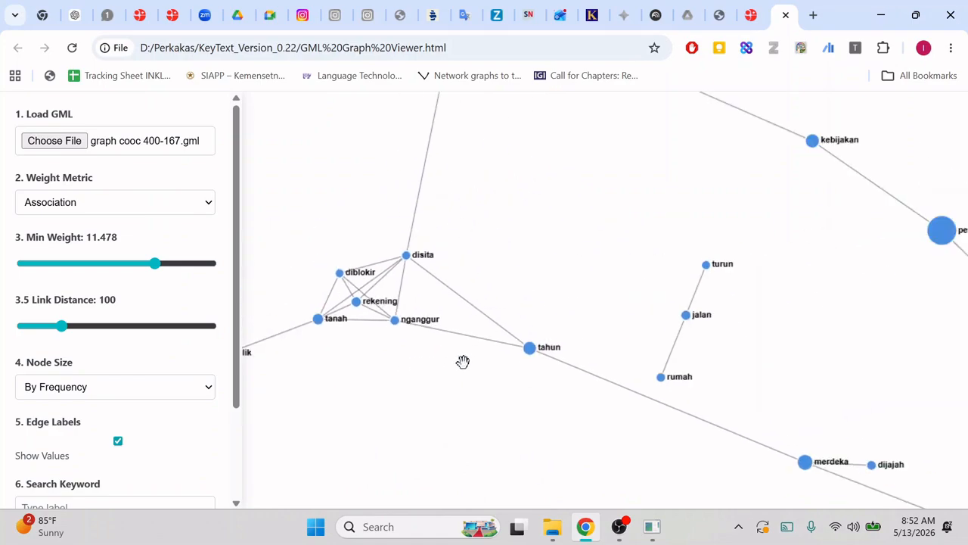
left_click_drag(568, 305, 562, 391)
left_click_drag(535, 347, 540, 374)
left_click_drag(568, 249, 571, 397)
left_click_drag(534, 279, 513, 237)
left_click_drag(644, 324, 403, 42)
left_click_drag(740, 357, 588, 83)
left_click_drag(709, 365, 623, 131)
left_click_drag(700, 459, 648, 189)
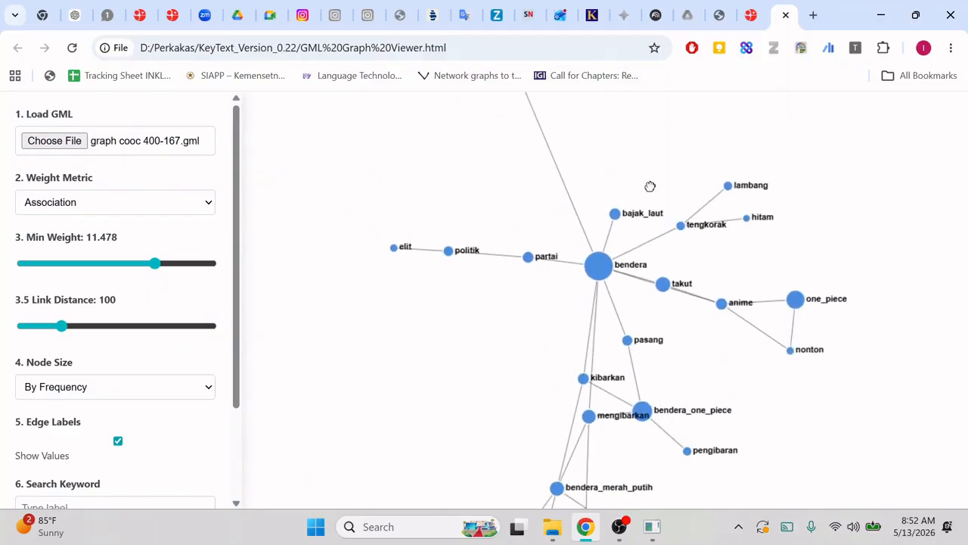
left_click_drag(689, 467, 719, 316)
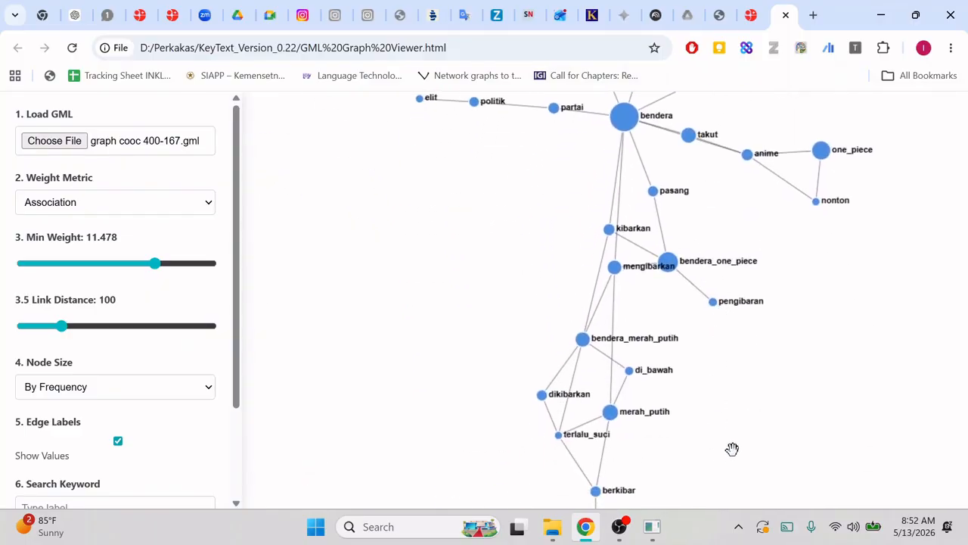
left_click_drag(746, 447, 741, 380)
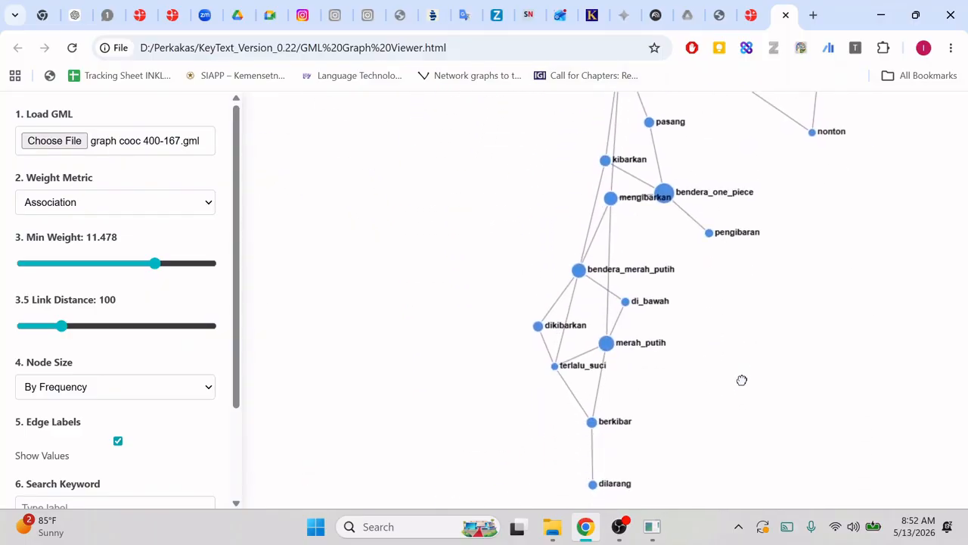
Switch to KeyText, run a KWIC search for pemerintah, and widen the left context column.
left_click(651, 526)
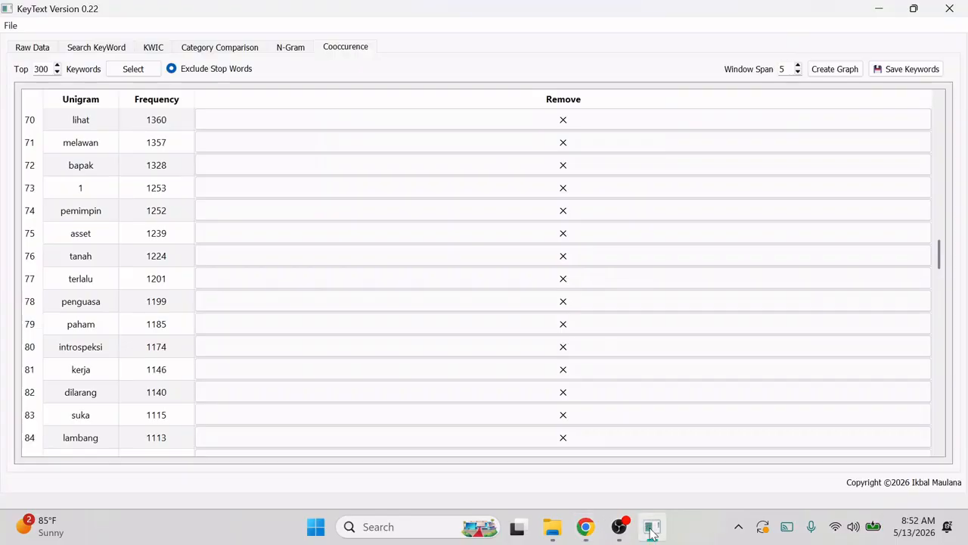
left_click(147, 48)
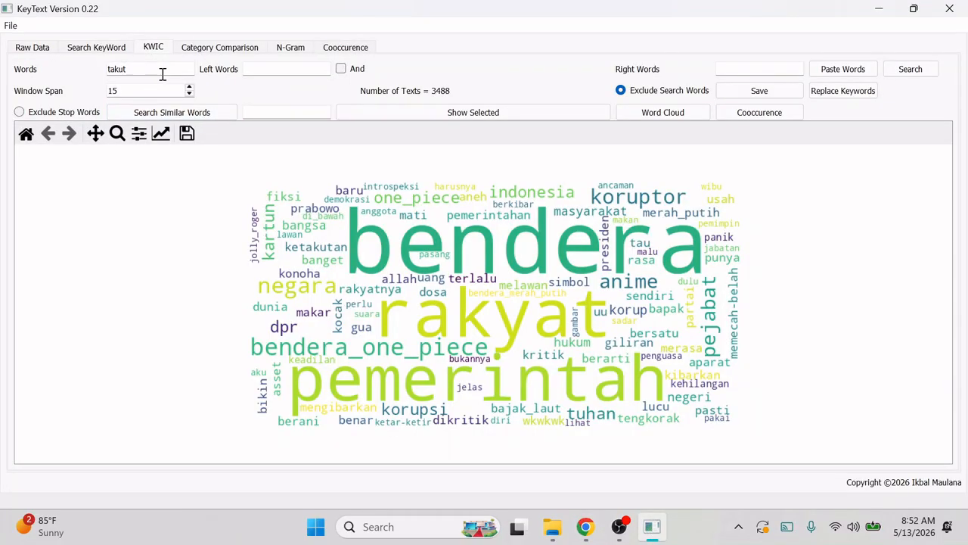
double_click(161, 72)
key("BackSpace")
left_click(915, 69)
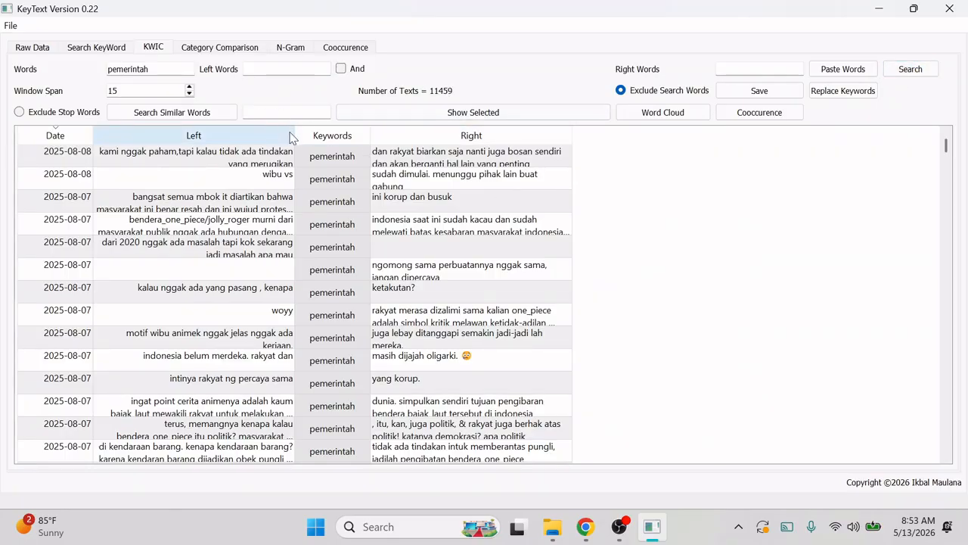
left_click_drag(295, 130, 391, 130)
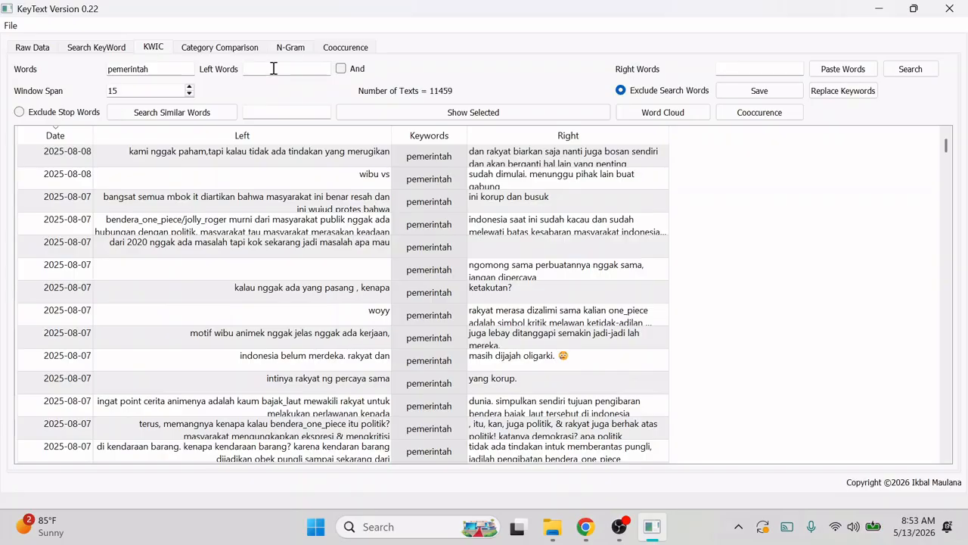
Search pemerintah with rakyat as left or right context word, and widen both context columns of the results.
left_click(723, 66)
type("rakyat")
left_click(341, 69)
left_click(341, 69)
left_click(911, 74)
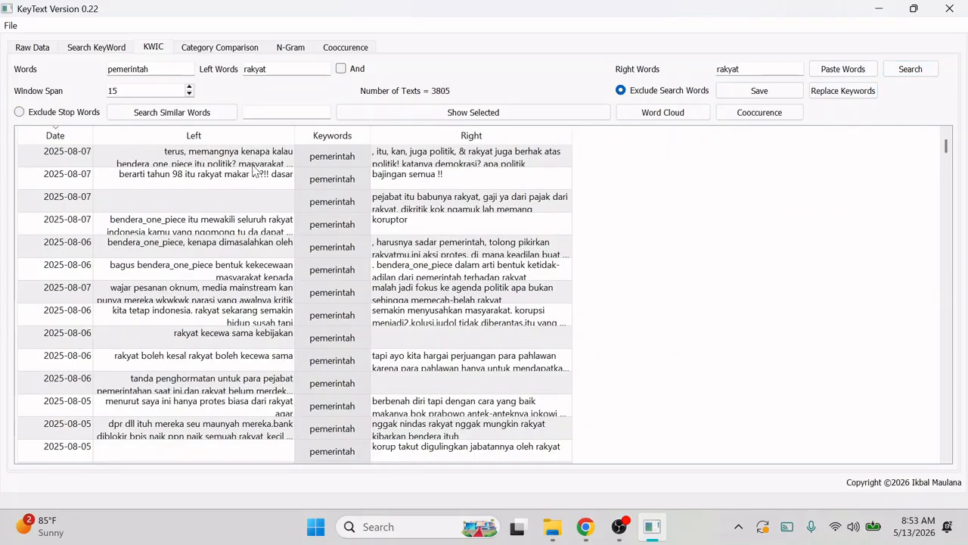
left_click_drag(294, 134, 401, 142)
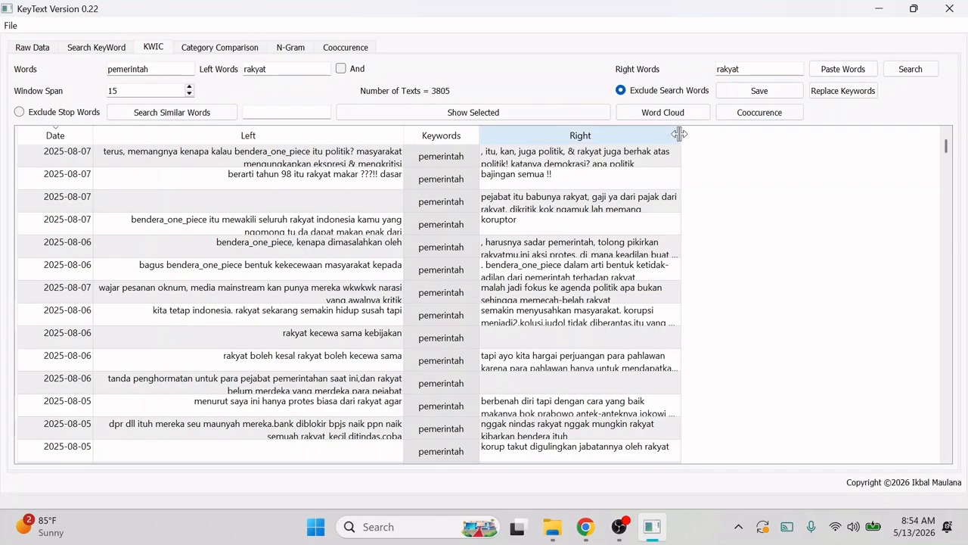
left_click_drag(679, 134, 735, 134)
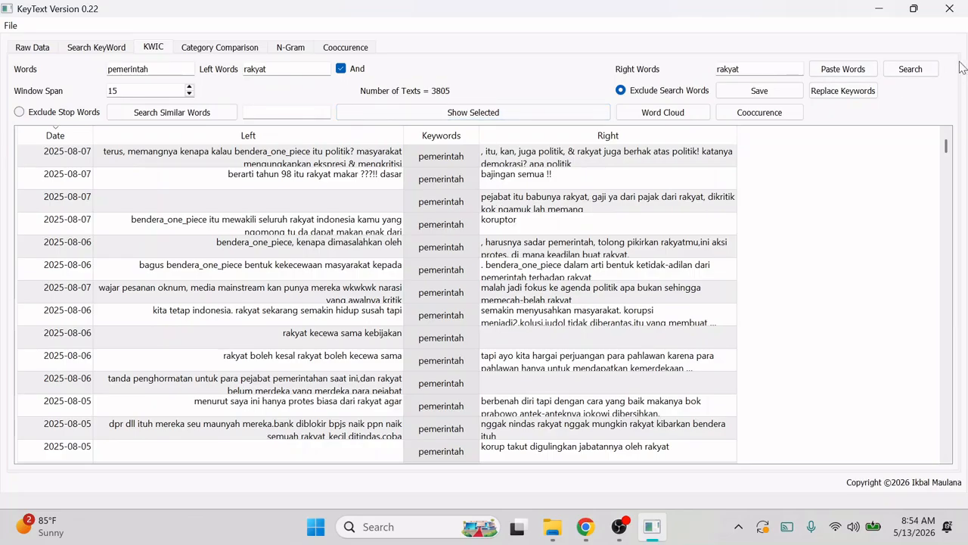
Search again requiring rakyat on both sides of pemerintah, and generate a word cloud from the matching texts.
left_click(908, 77)
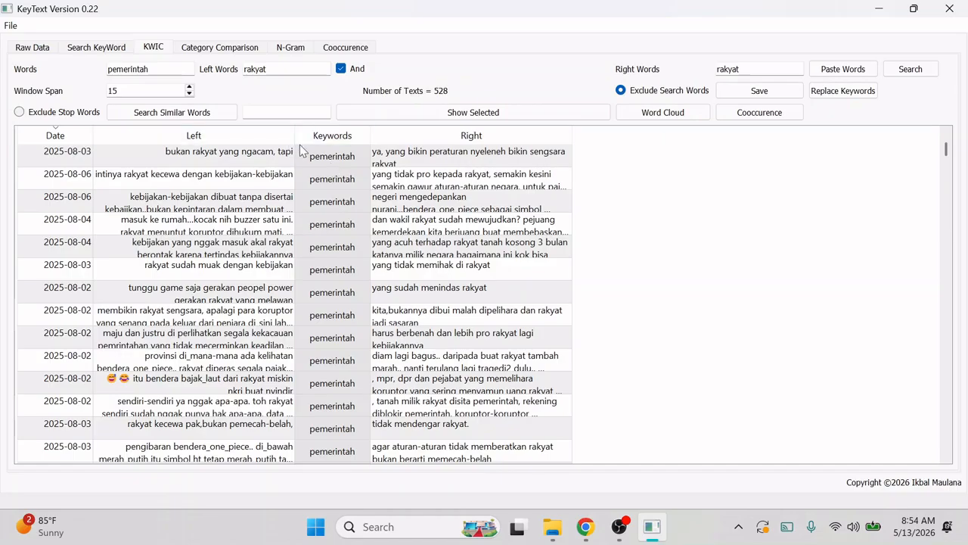
left_click(663, 113)
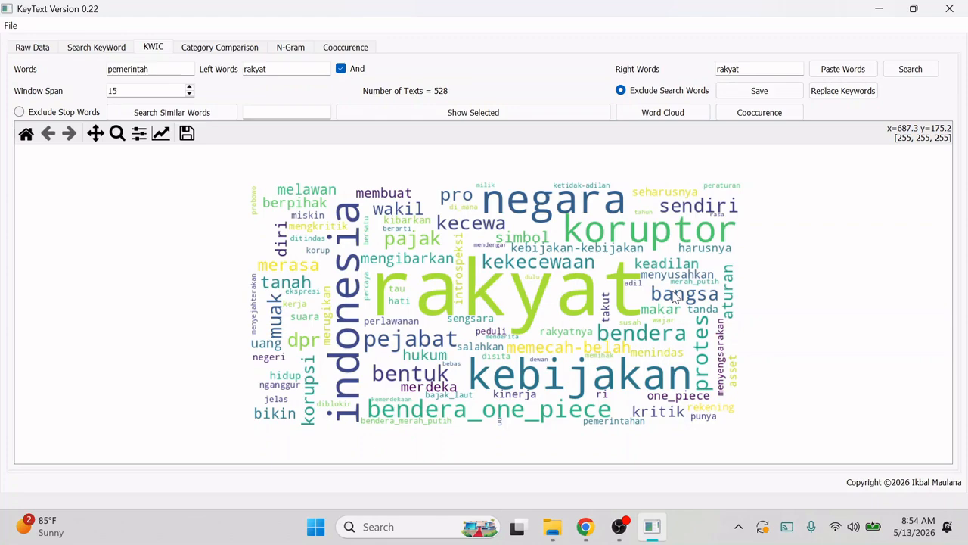